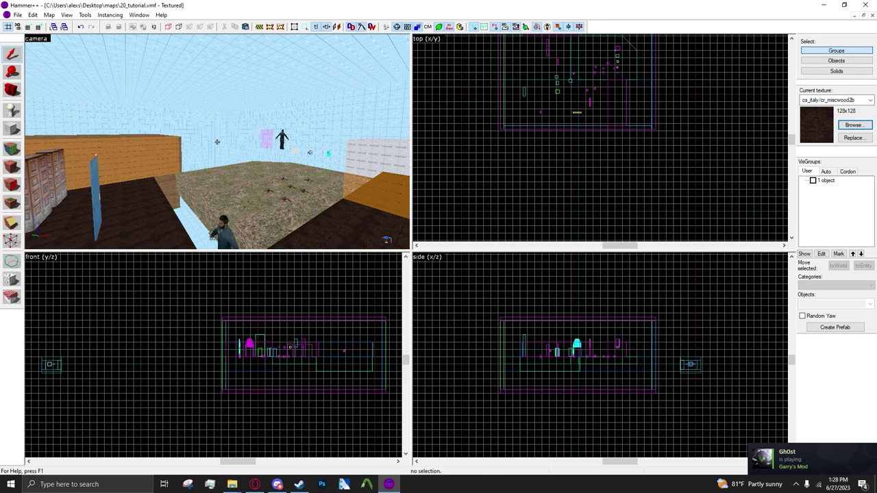
Switch to the browser and read the Technical Changes section of the Garry's Mod Update Preview Changelog, from Additions down to Fixes
key(a)
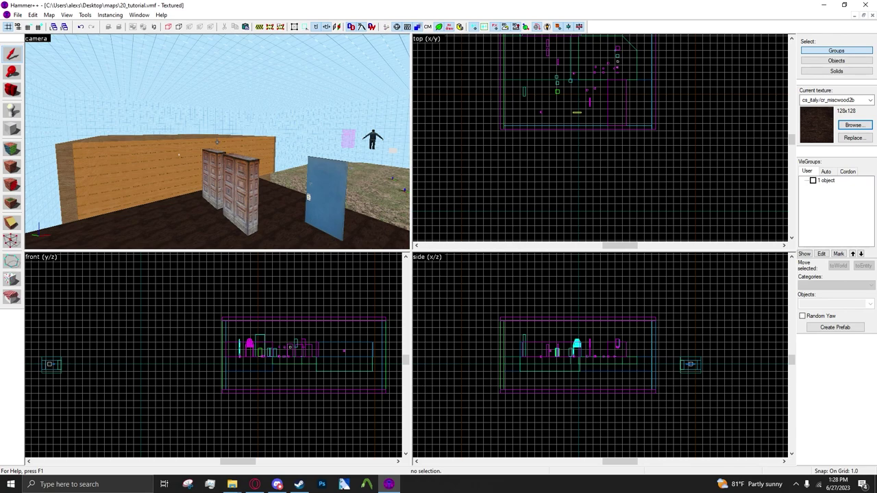
key(alt+Tab)
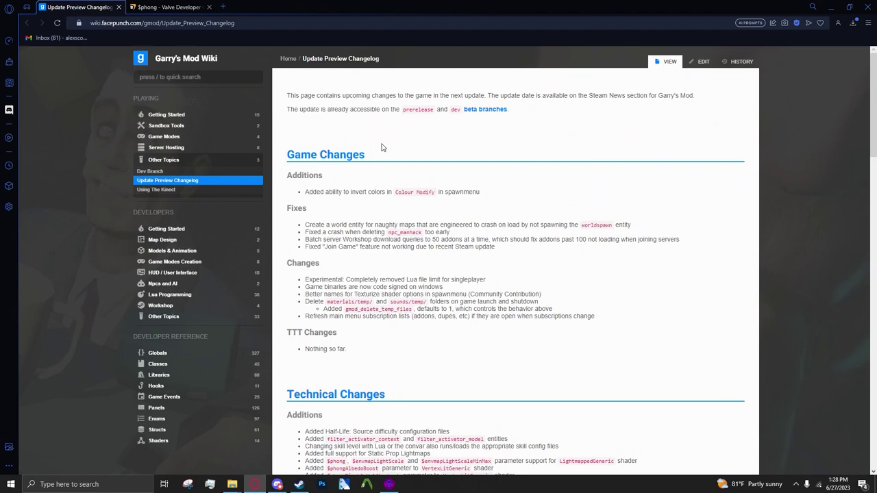
scroll(617, 286, down, 4)
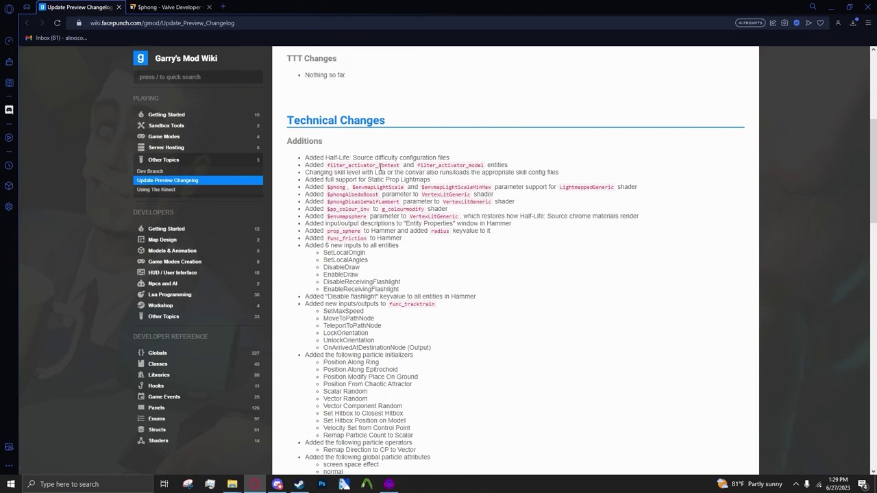
double_click(383, 165)
double_click(481, 223)
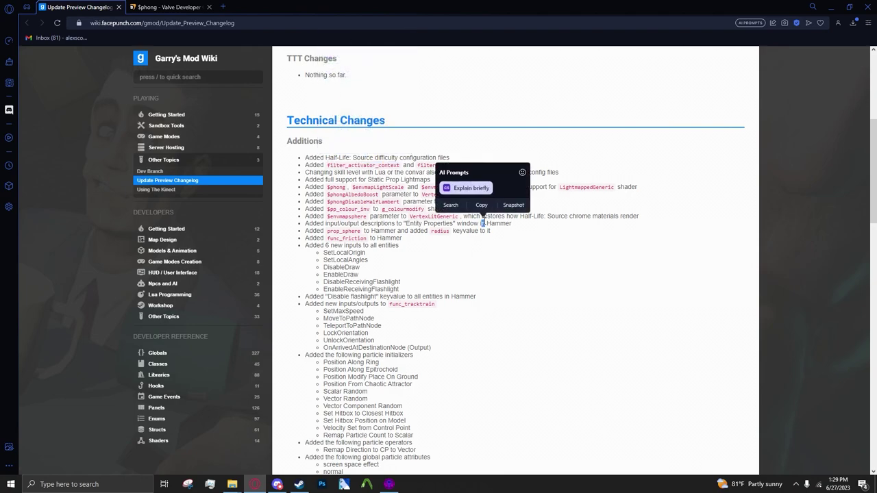
click(481, 224)
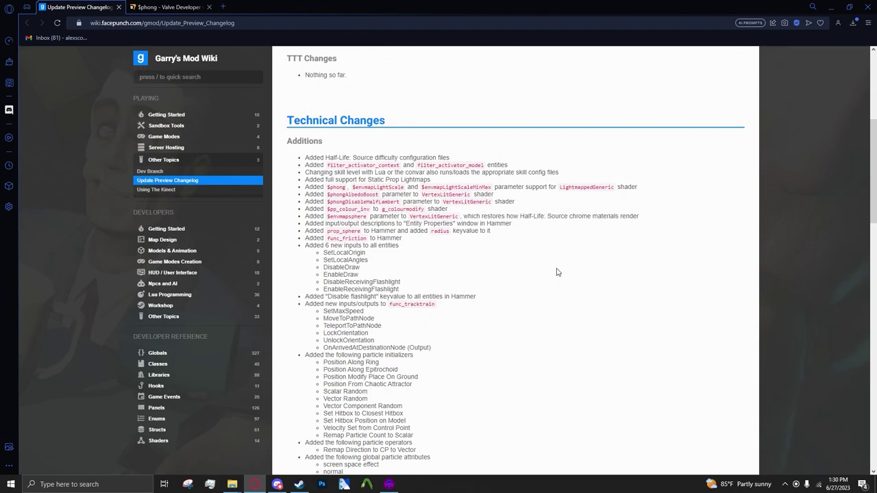
scroll(474, 178, down, 1)
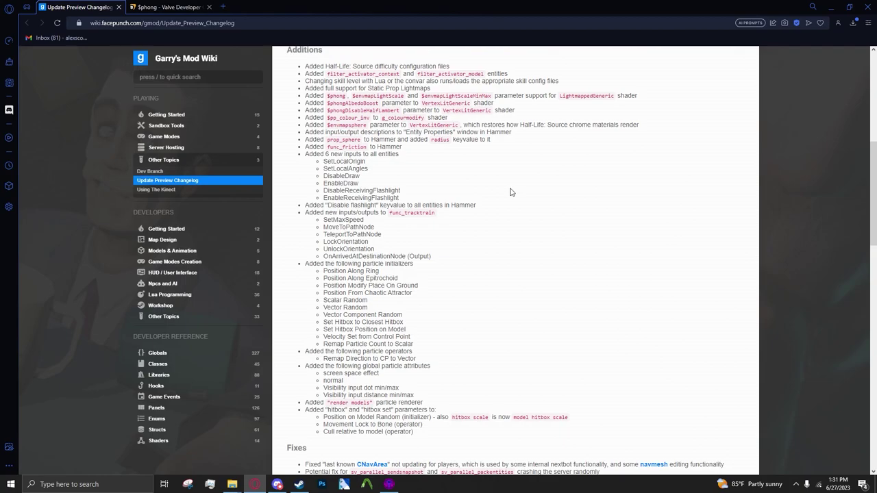
scroll(546, 182, down, 3)
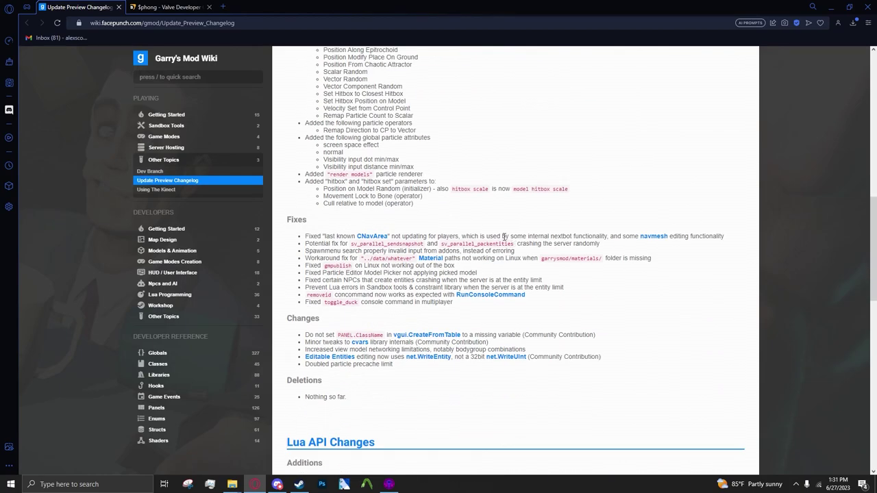
scroll(547, 263, up, 4)
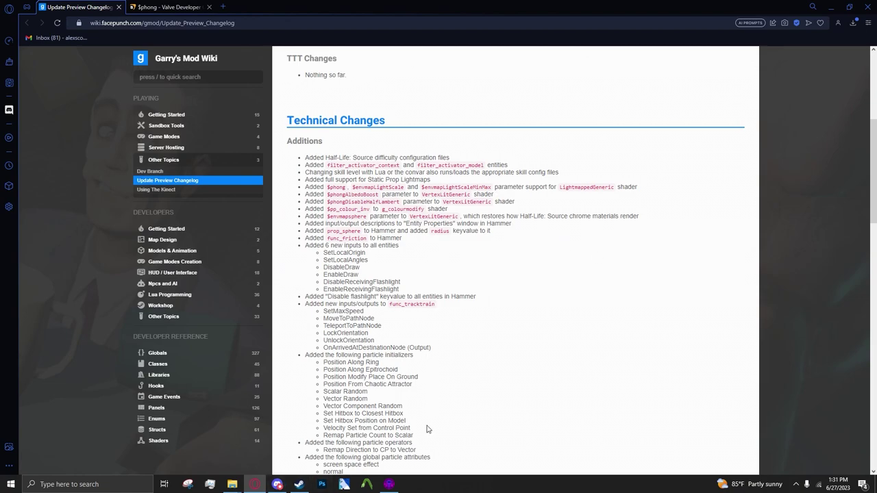
Switch to Hammer++ and apply the testing/concrete_01_phong texture to the top face of the selected block
click(389, 484)
drag(595, 183, 595, 183)
key(z)
key(z)
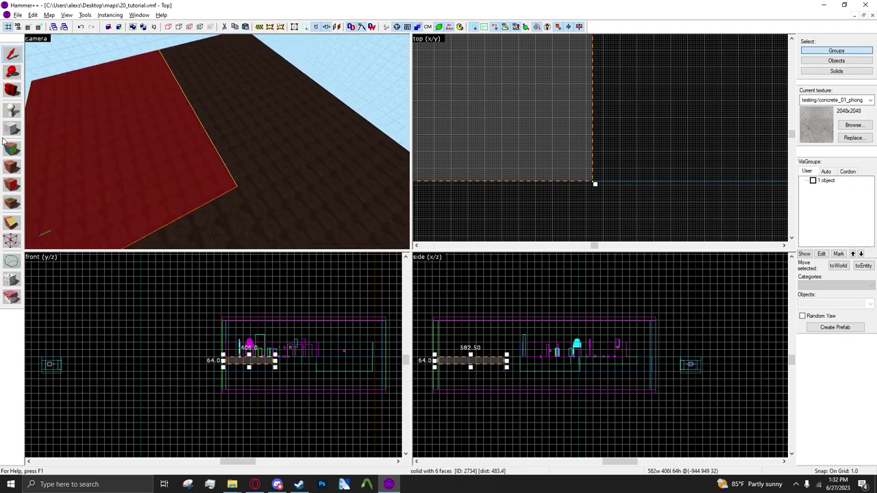
key(shift+a)
click(411, 262)
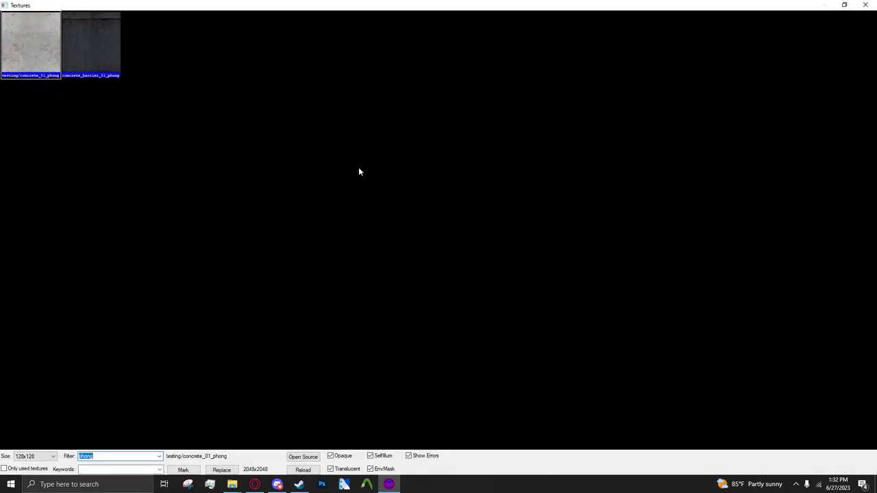
double_click(49, 65)
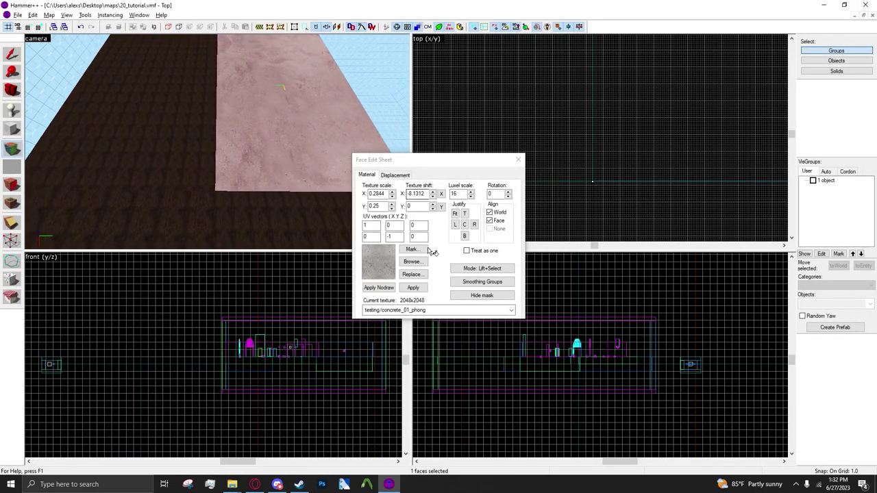
Apply the a_blank_canvas_2/concrete_01 texture to the top face of the adjoining dark wood block and close the Face Edit Sheet
click(411, 262)
key(Escape)
ctrl+click(116, 131)
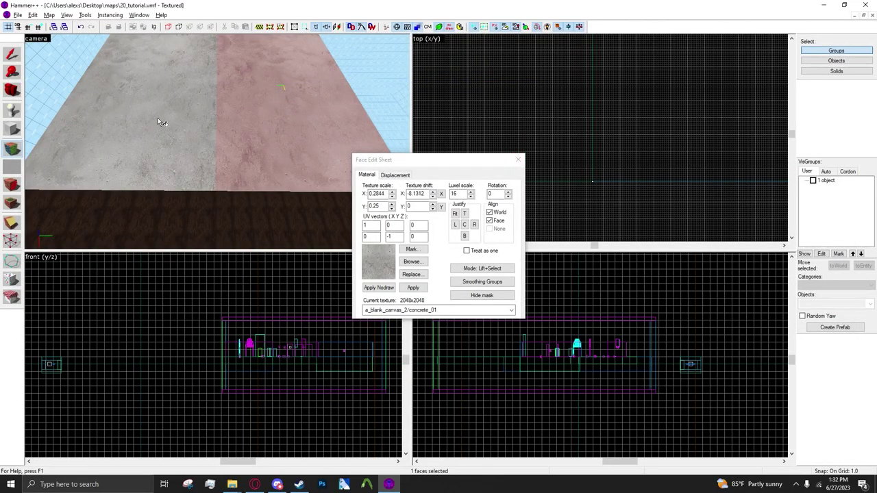
click(518, 160)
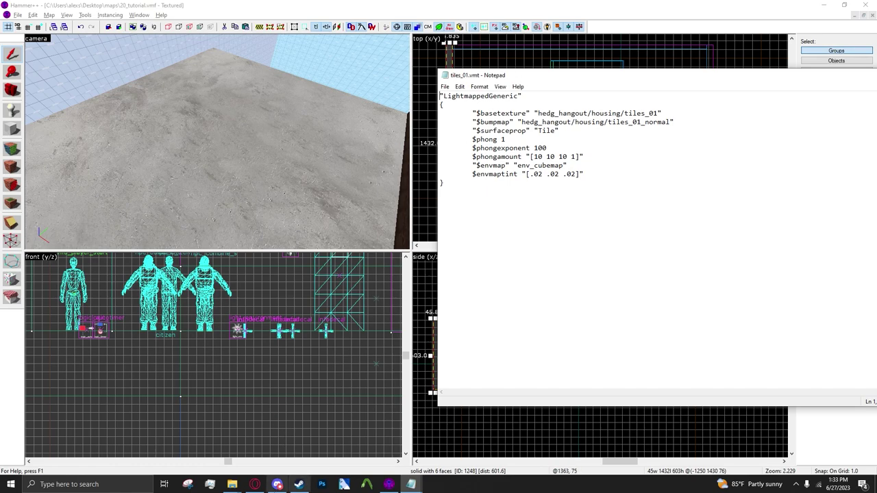
Check the masking parameters on the Valve wiki's $phong page, and bring up tiles_01.vmt in Notepad over Hammer++
click(255, 485)
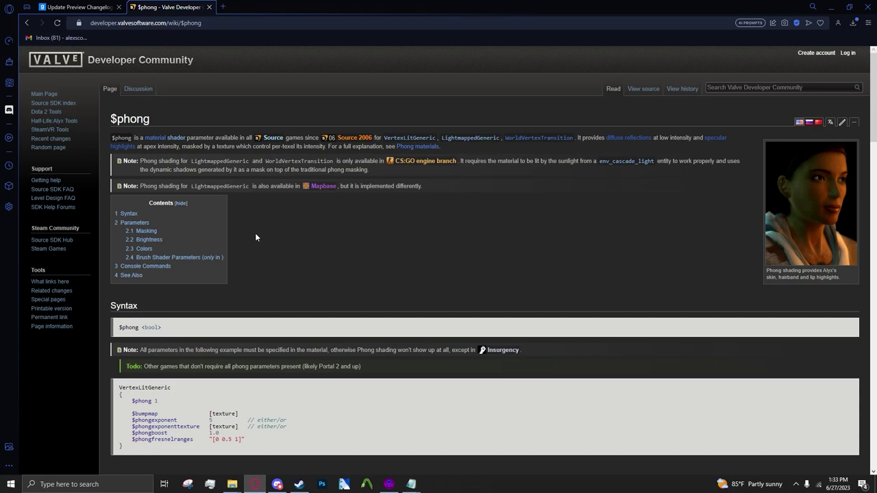
scroll(358, 246, down, 7)
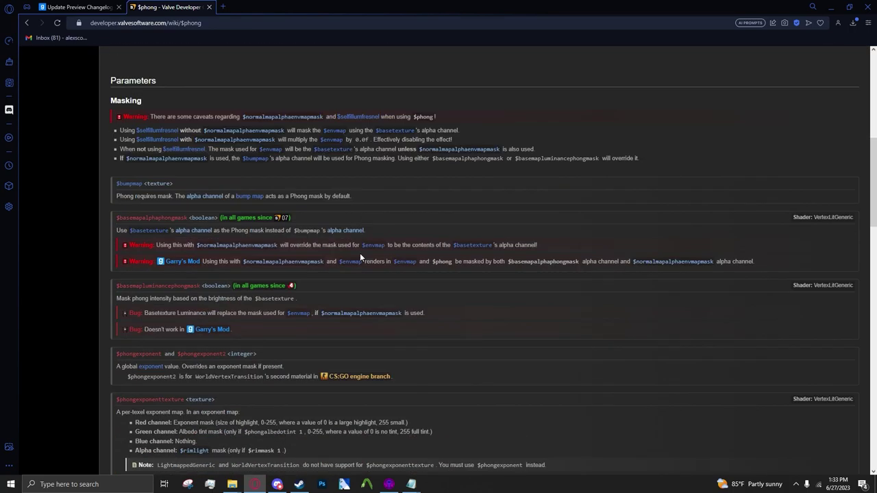
click(410, 485)
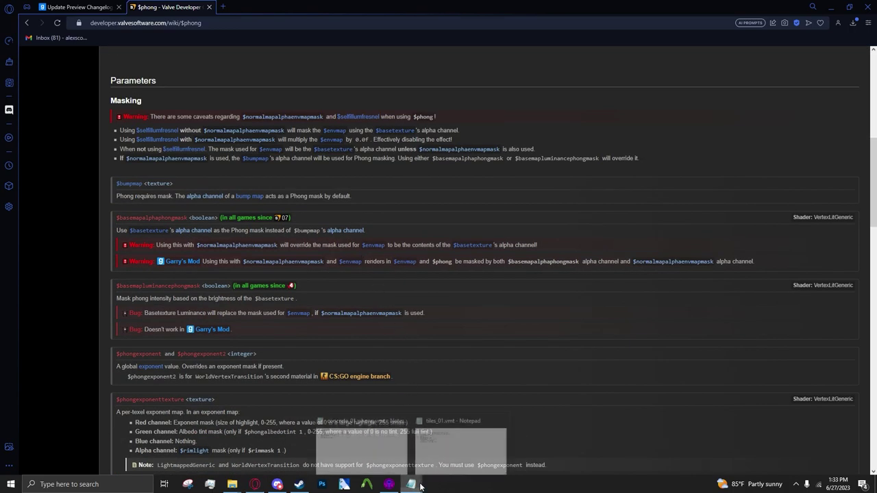
click(487, 454)
click(389, 485)
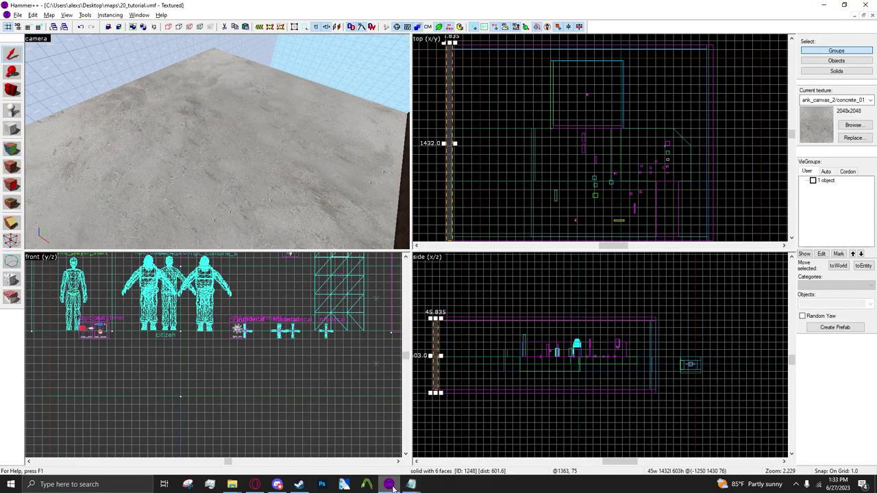
click(410, 485)
click(473, 453)
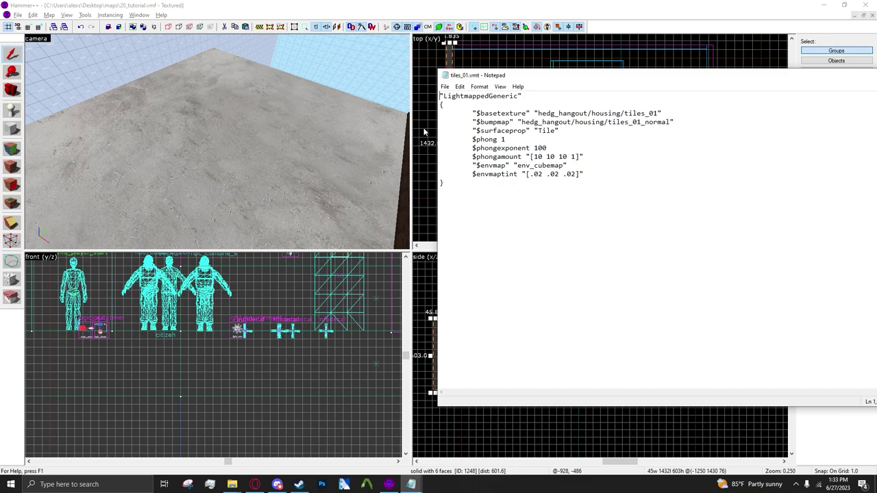
Highlight the $phong line and examine the $phongexponent line in tiles_01.vmt, and view the concrete block in Hammer++ for comparison
drag(440, 141, 511, 140)
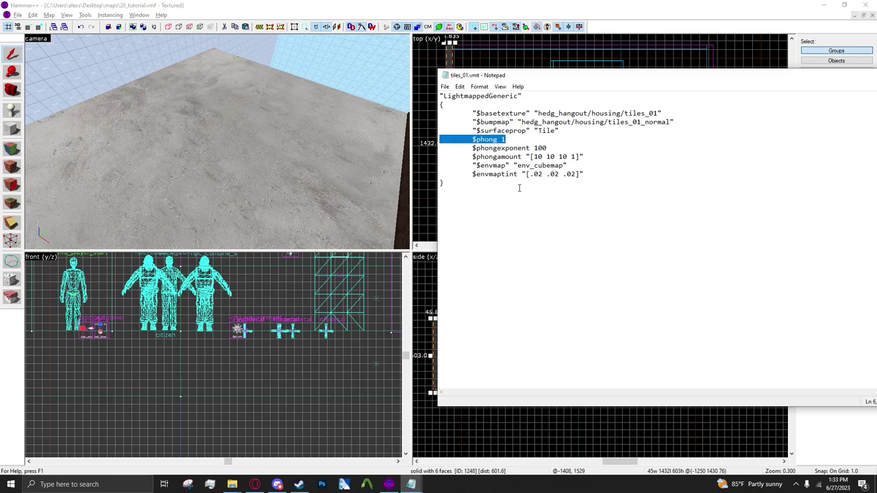
click(550, 147)
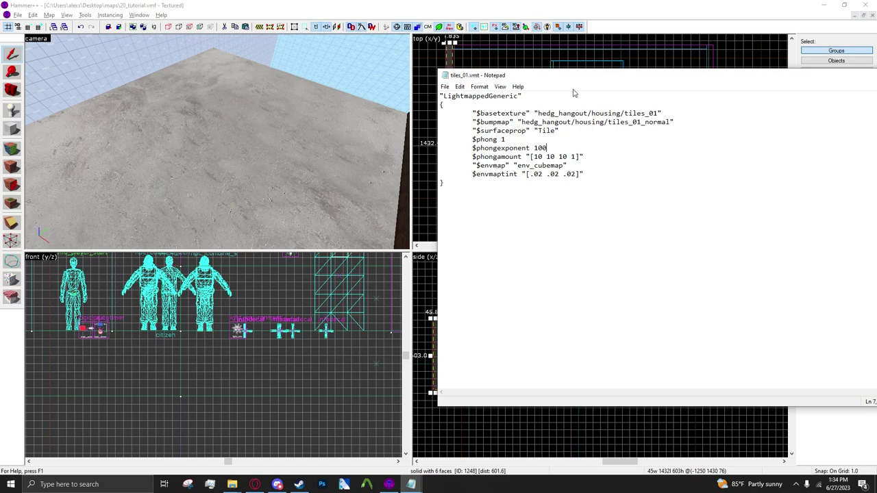
text(zd)
key(BackSpace)
key(BackSpace)
click(285, 160)
key(z)
key(z)
key(alt+Tab)
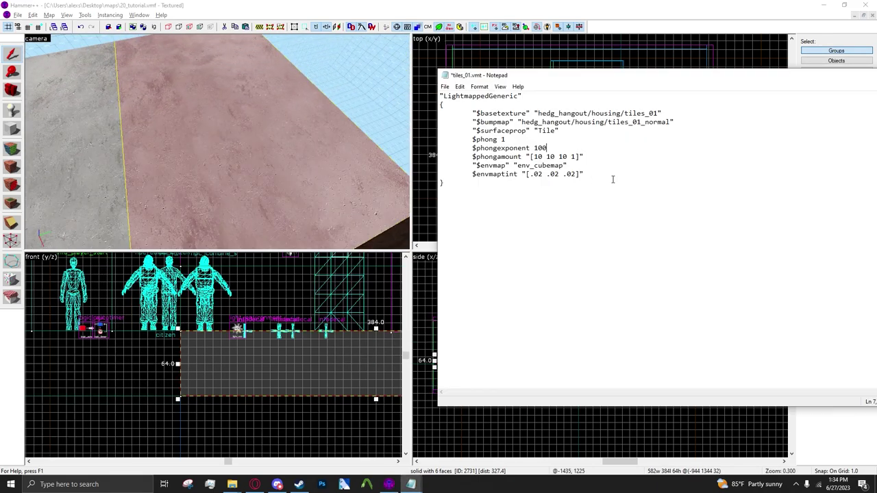
Examine the $envmaptint and $phongamount values in tiles_01.vmt, re-entering 1 as the fourth $phongamount value
click(601, 158)
double_click(492, 179)
double_click(492, 175)
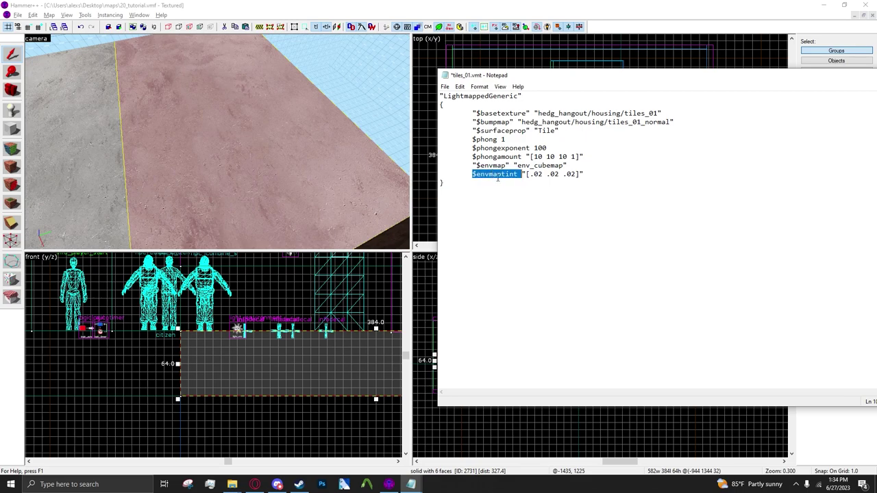
click(535, 182)
click(542, 174)
click(539, 157)
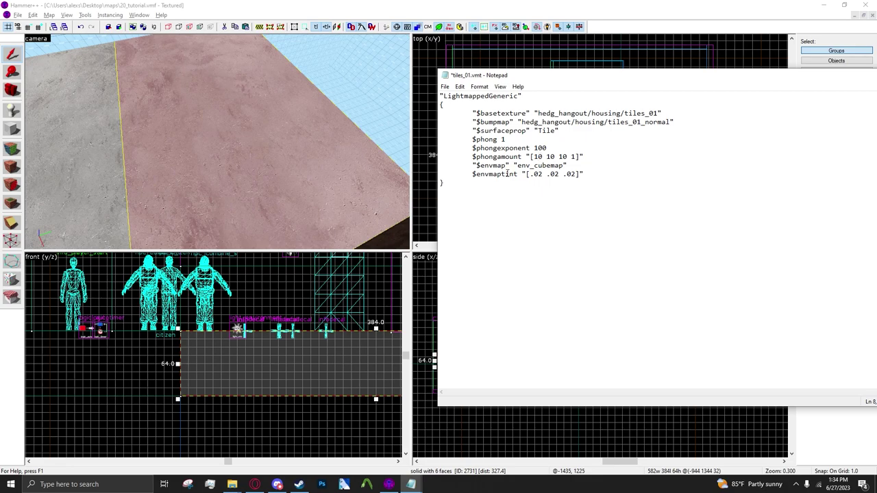
click(551, 157)
click(563, 157)
click(534, 157)
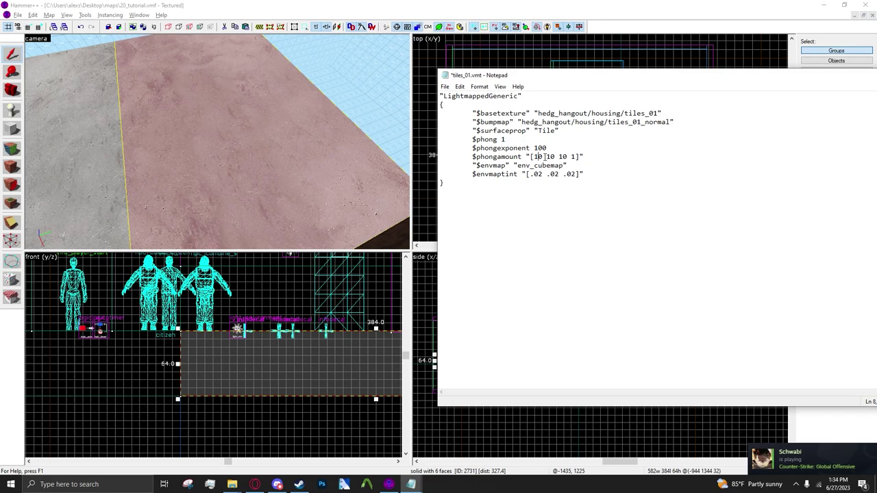
click(576, 157)
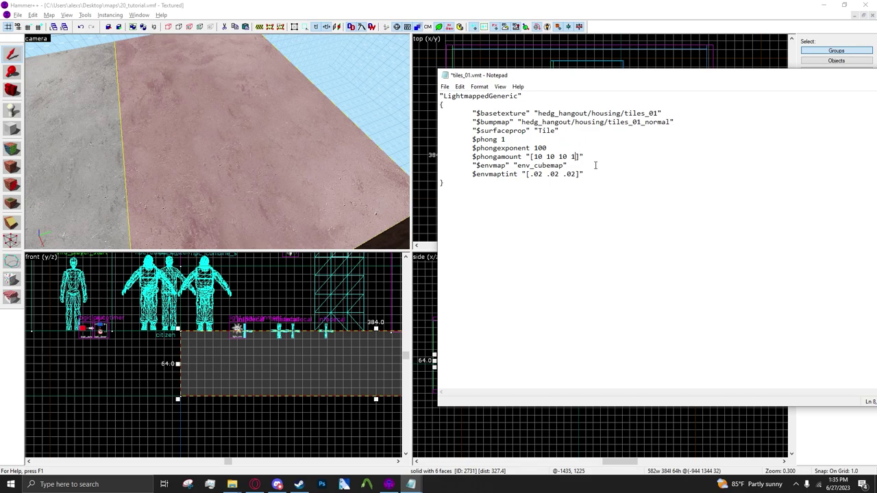
key(BackSpace)
text(1)
In Hammer++, change the class of the duplicate light_environment under the skybox ceiling to env_sun and apply it
key(w)
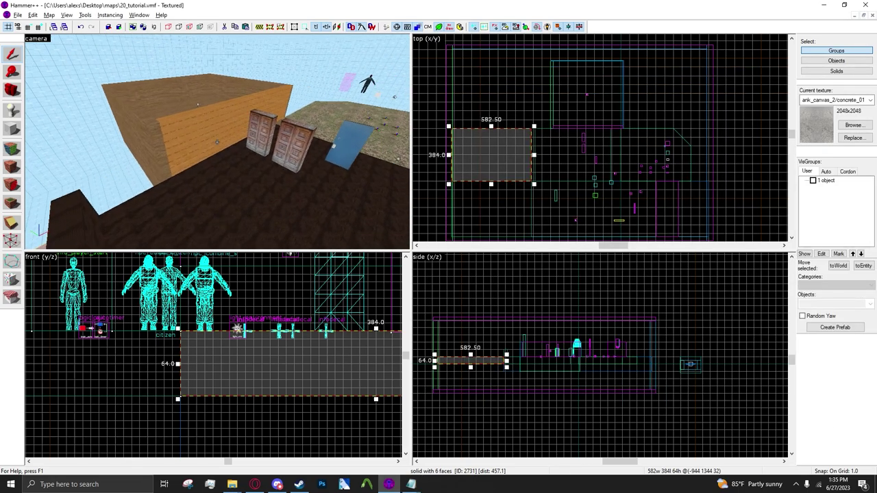
key(w)
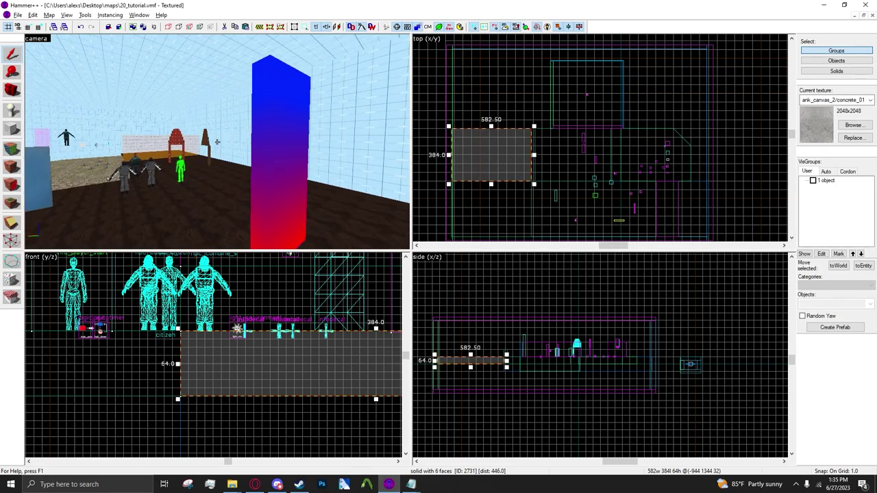
key(w)
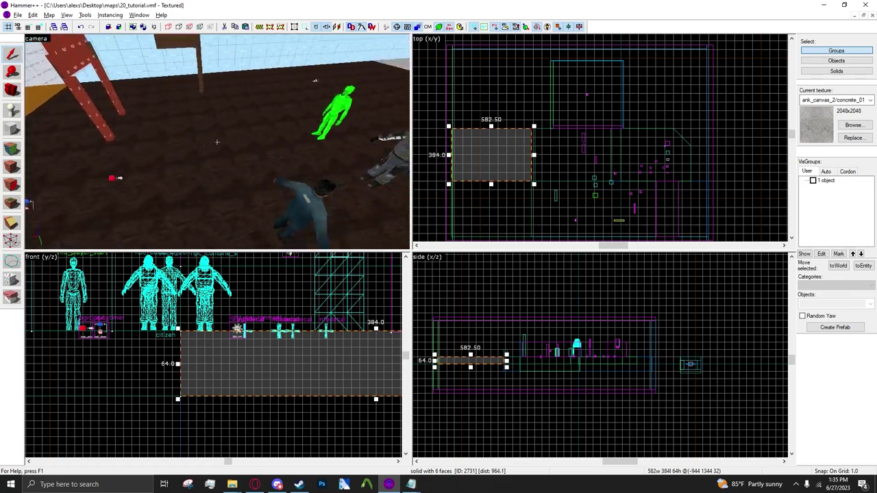
key(w)
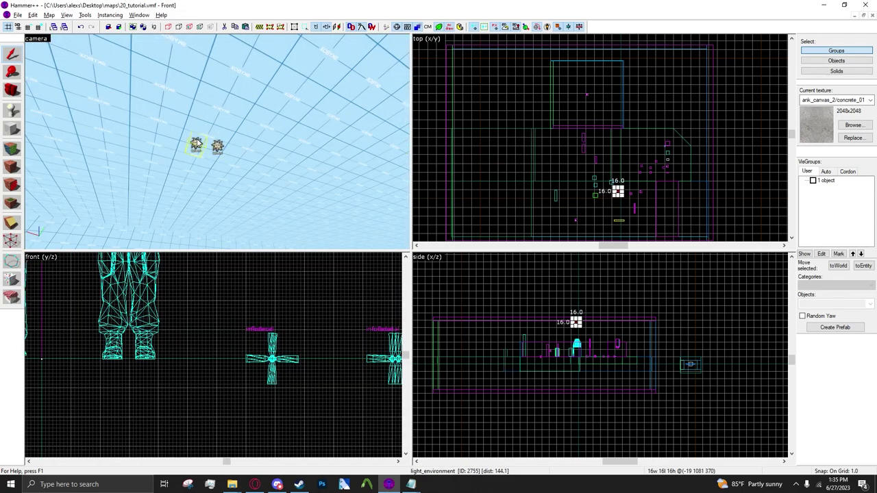
double_click(197, 140)
click(348, 172)
double_click(348, 172)
text(env_sun)
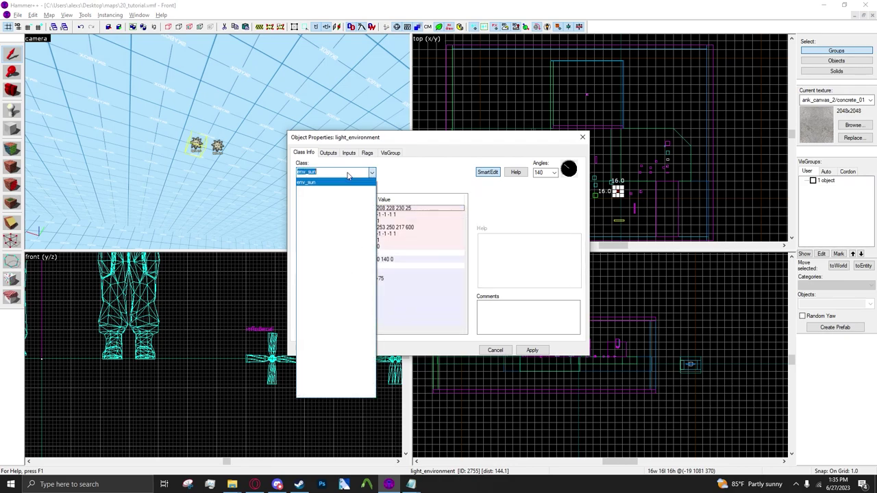
key(Return)
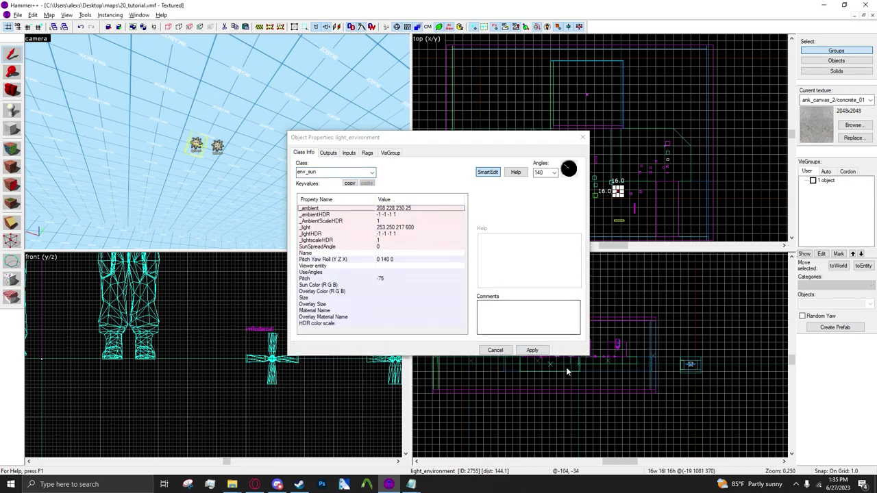
click(534, 350)
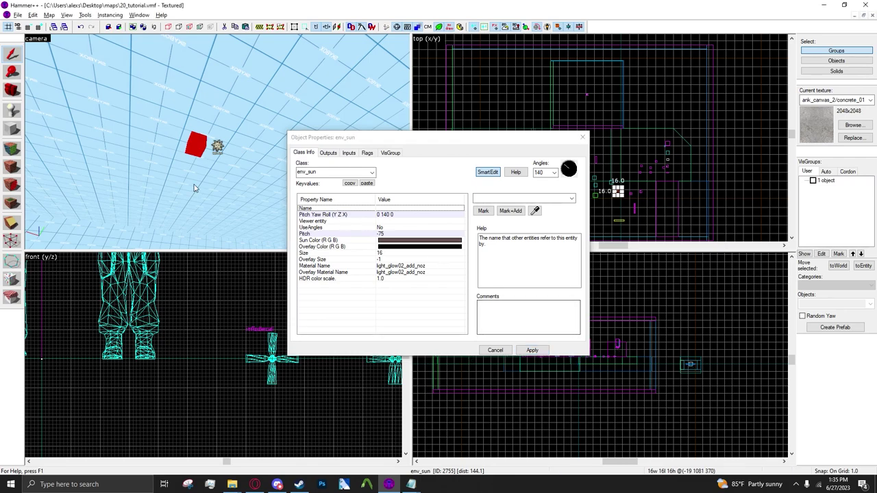
Compare the angle and pitch properties of the remaining light_environment with those of the env_sun beside it
key(z)
key(w)
key(z)
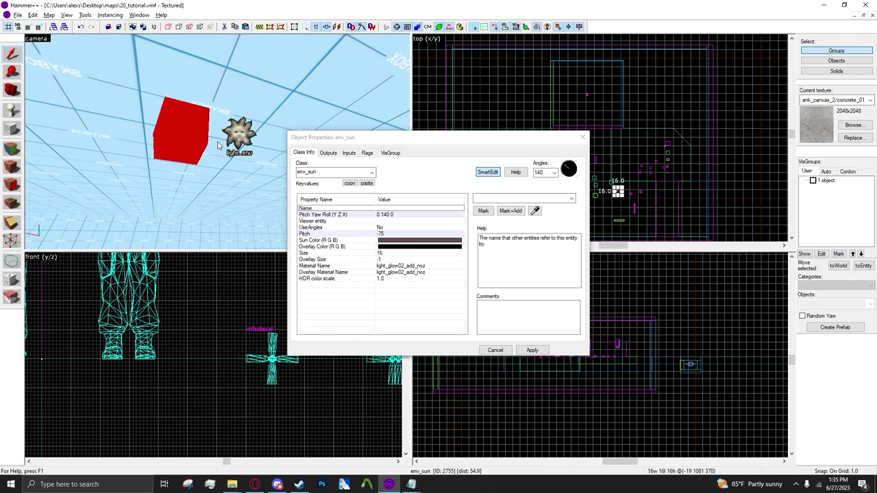
mouse_move(218, 142)
middle_down()
mouse_move(233, 157)
mouse_move(218, 143)
mouse_move(220, 154)
middle_up()
click(221, 157)
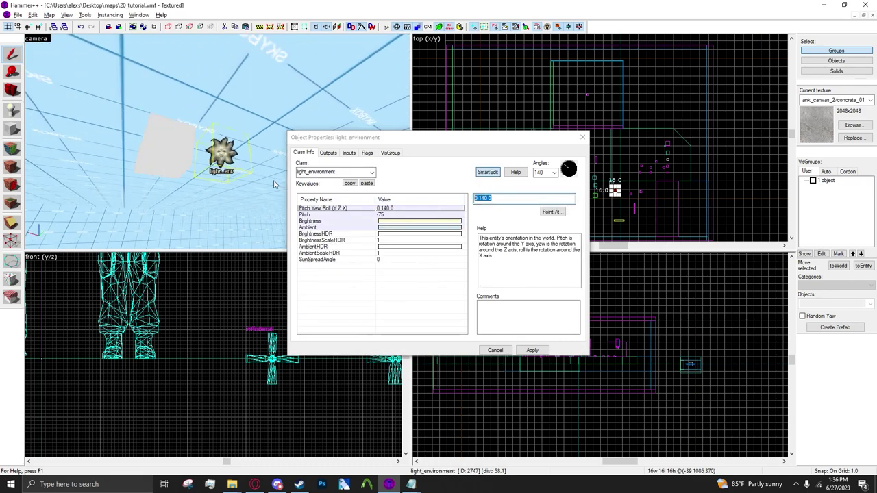
click(184, 163)
click(524, 350)
Return to the concrete blocks beside the dark wood floor and select the nearer one
key(z)
key(z)
click(220, 168)
key(z)
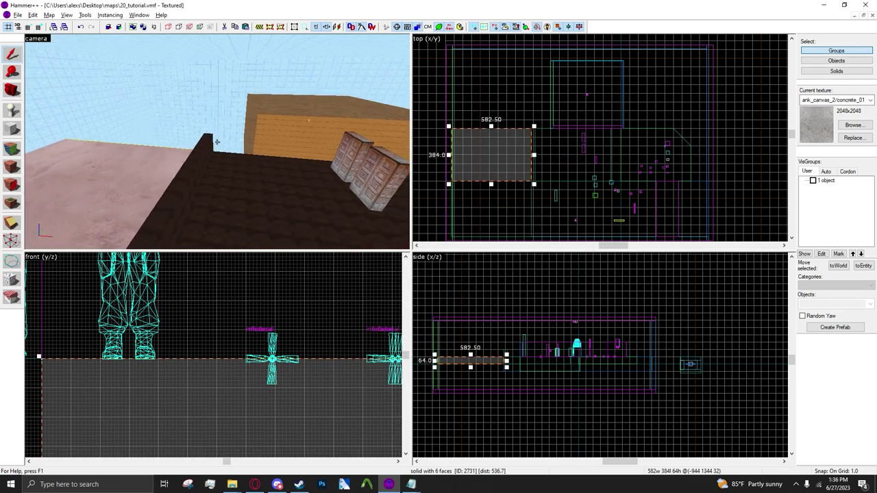
Place an info_player_start point entity on the dark wood floor beside the raised wood edge
key(d)
key(z)
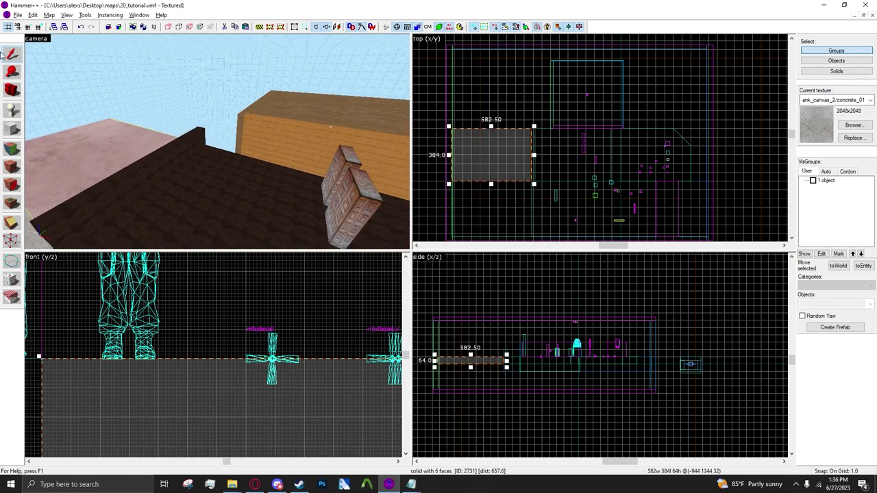
scroll(217, 142, up, 2)
scroll(216, 142, up, 1)
key(shift+e)
click(203, 160)
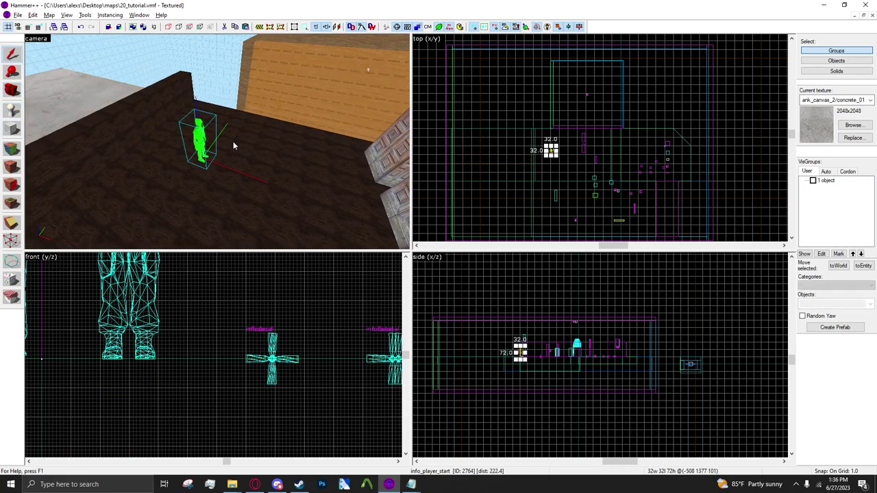
Change the class of the new info_player_start on the dark wood floor to prop_static and apply it
double_click(202, 138)
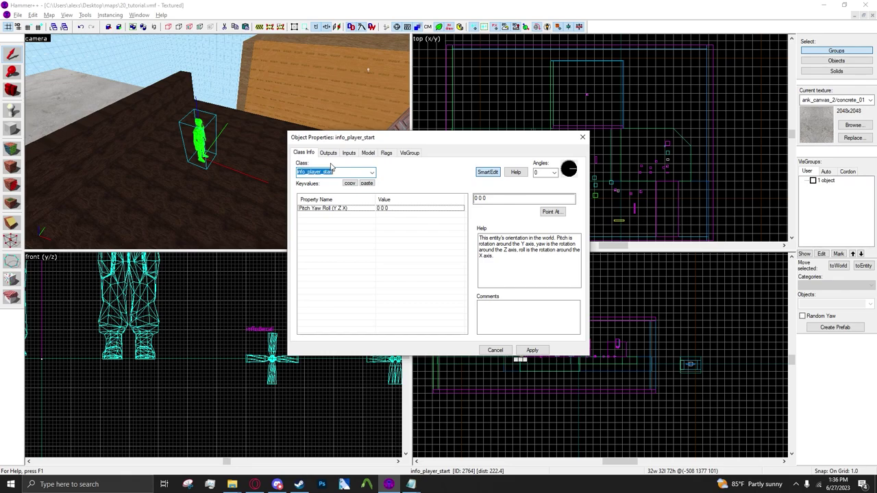
text(prop_s)
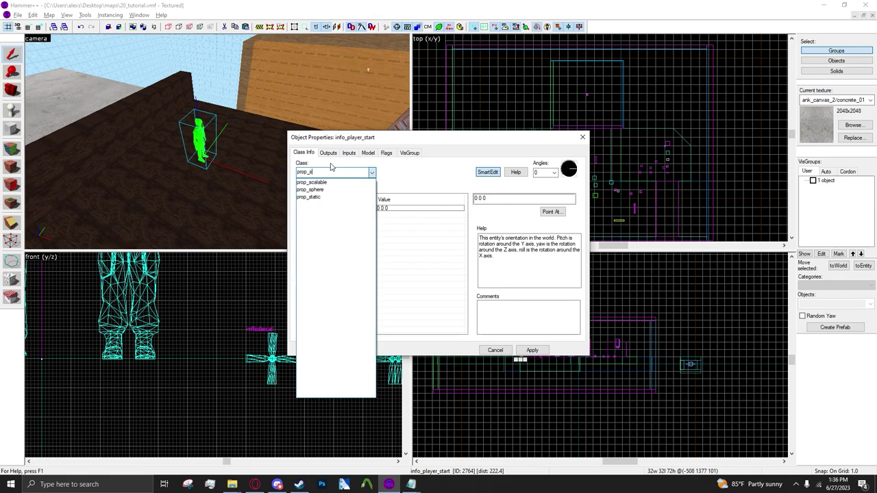
text(tatic)
key(Return)
click(533, 351)
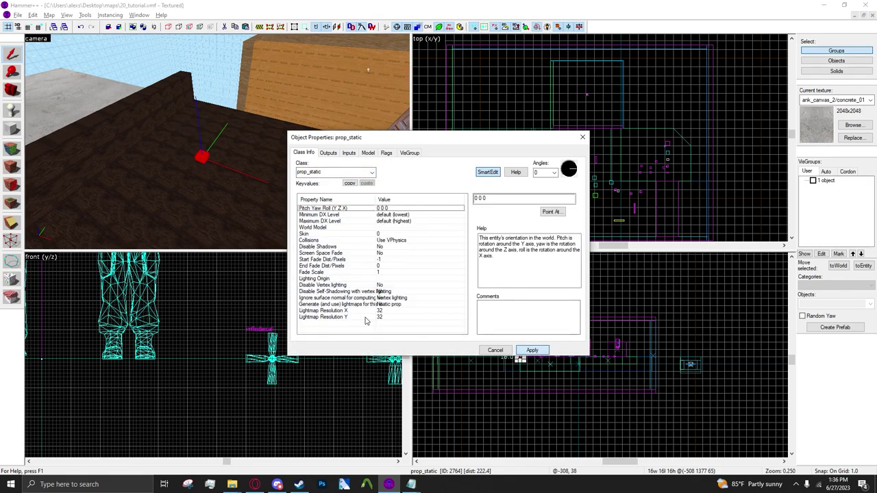
Examine the prop_static's vertex lighting, self-shadowing, surface normal, lightmap generation and lightmap resolution properties
click(373, 291)
click(370, 298)
click(369, 305)
click(367, 310)
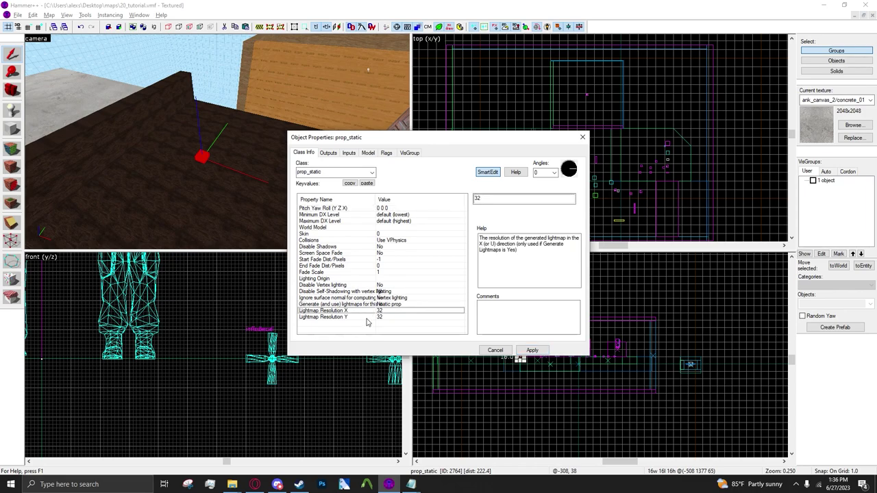
click(367, 318)
click(368, 286)
click(368, 298)
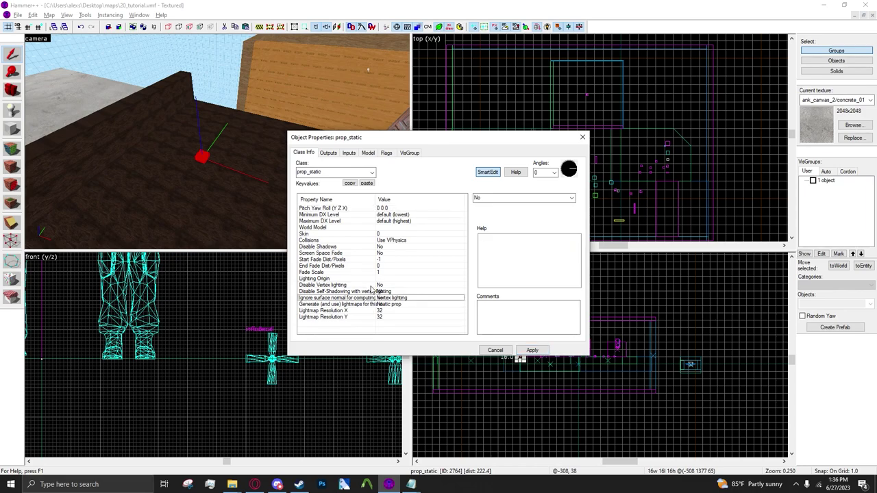
click(371, 286)
click(403, 298)
click(404, 292)
click(402, 305)
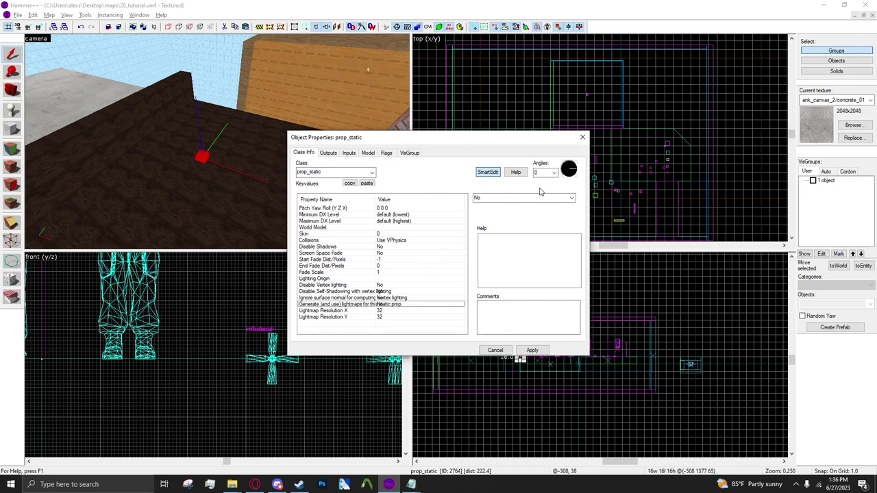
Widen the properties dialog and its name column, and set Generate (and use) lightmaps for this static prop to Yes
drag(589, 346, 704, 345)
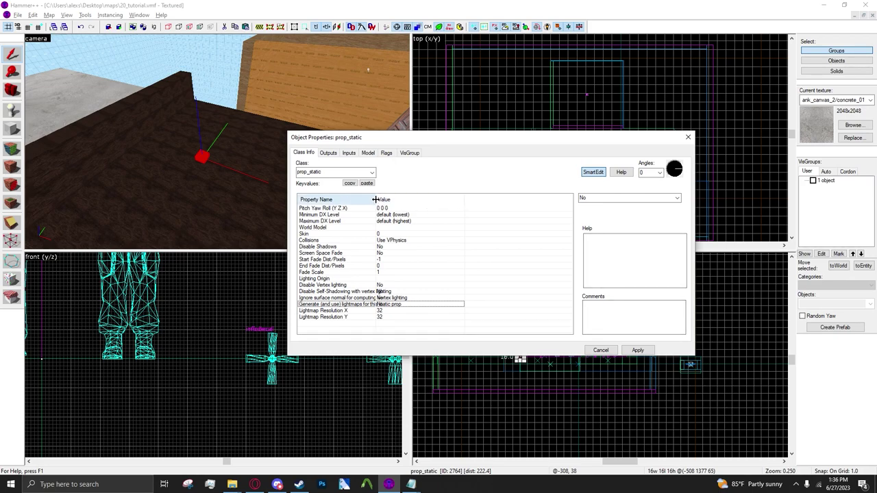
drag(374, 199, 433, 199)
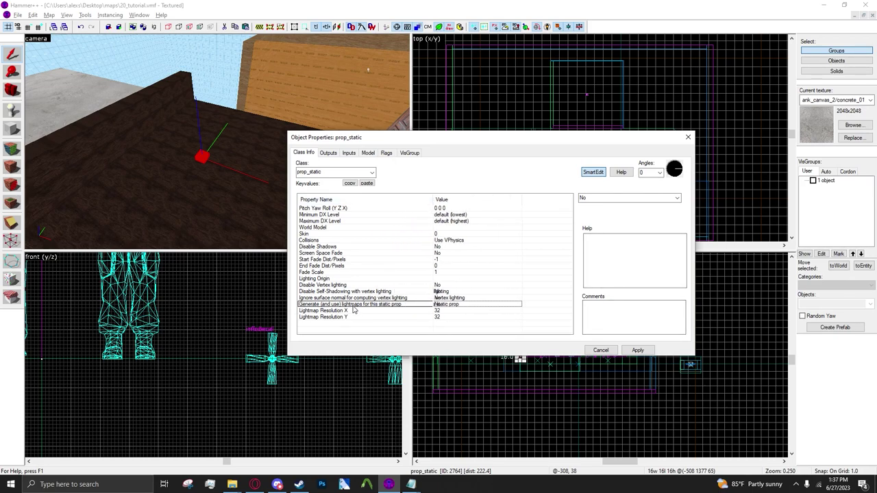
click(678, 198)
click(627, 213)
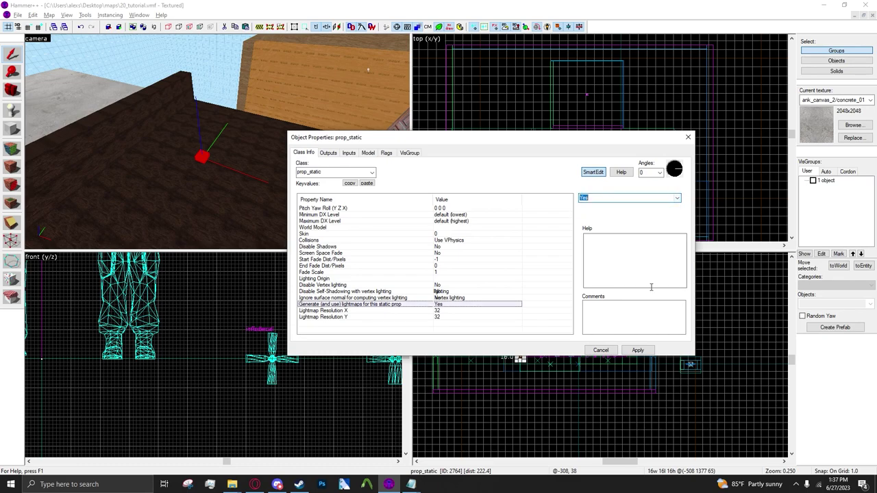
Read the help descriptions of the Lightmap Resolution X and Lightmap Resolution Y properties
click(473, 311)
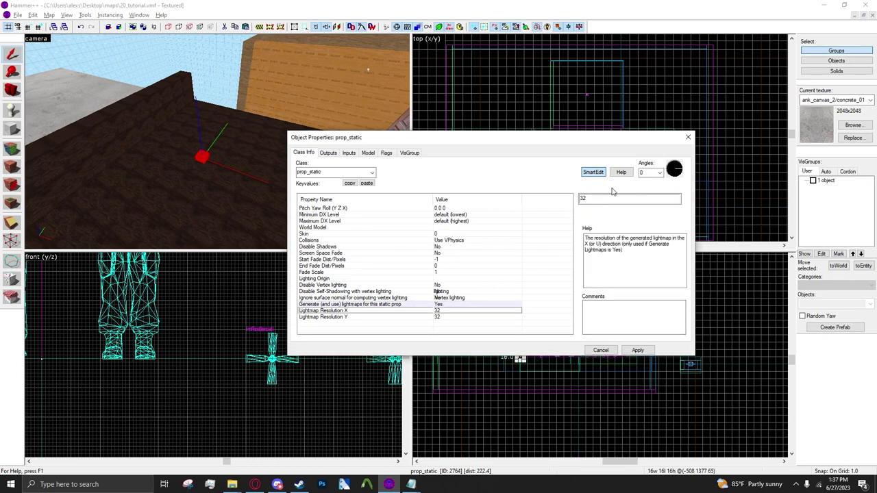
click(364, 317)
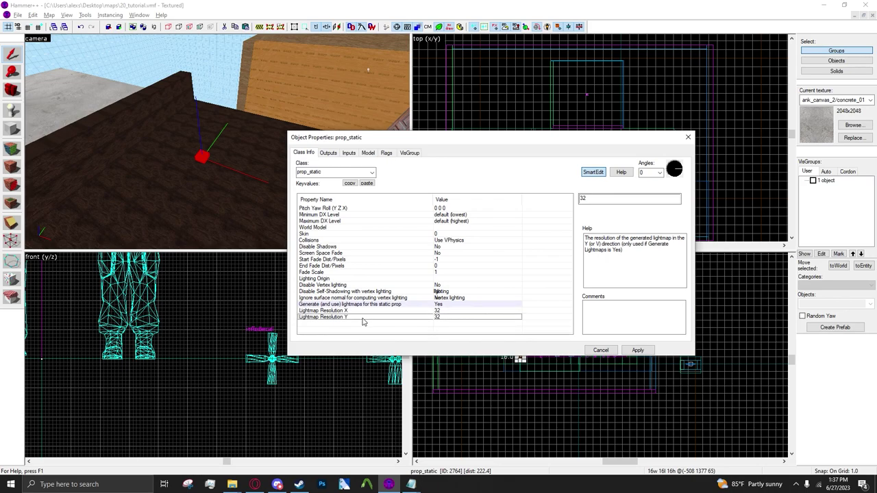
click(390, 311)
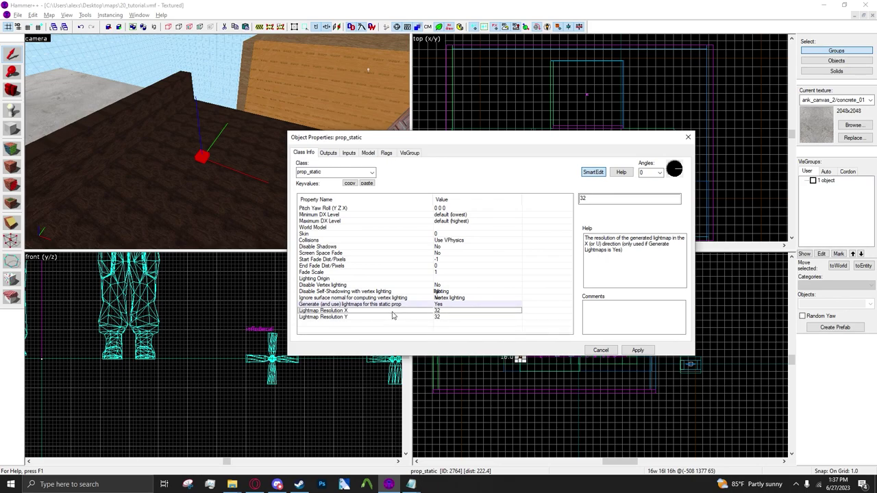
Select the dark wood floor's top face for texture editing and set its luxel scale to 8, then to 12
click(11, 147)
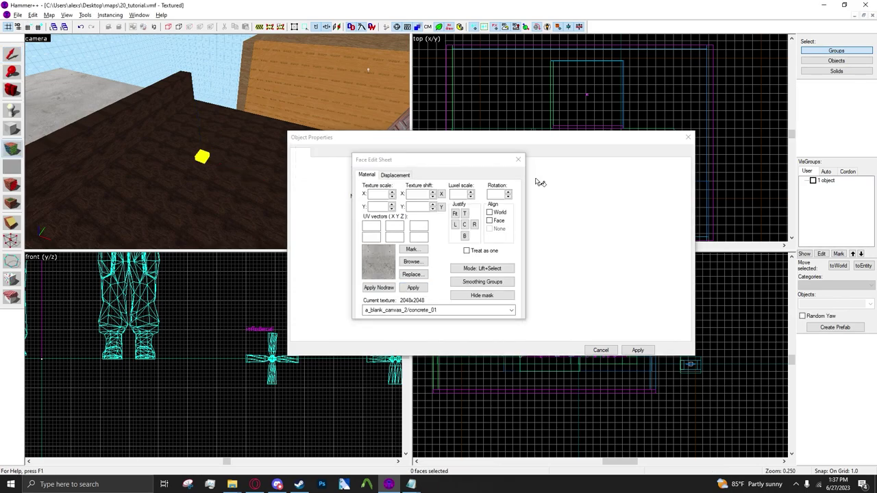
click(177, 174)
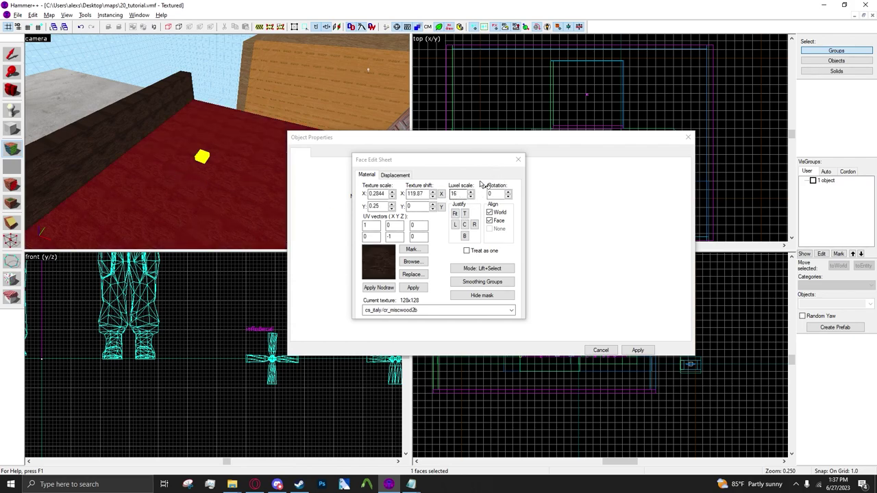
key(z)
key(w)
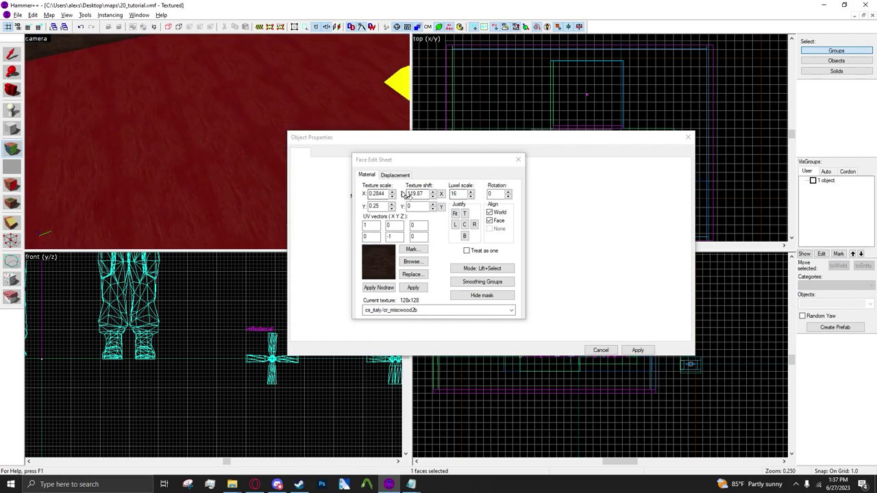
scroll(110, 175, down, 4)
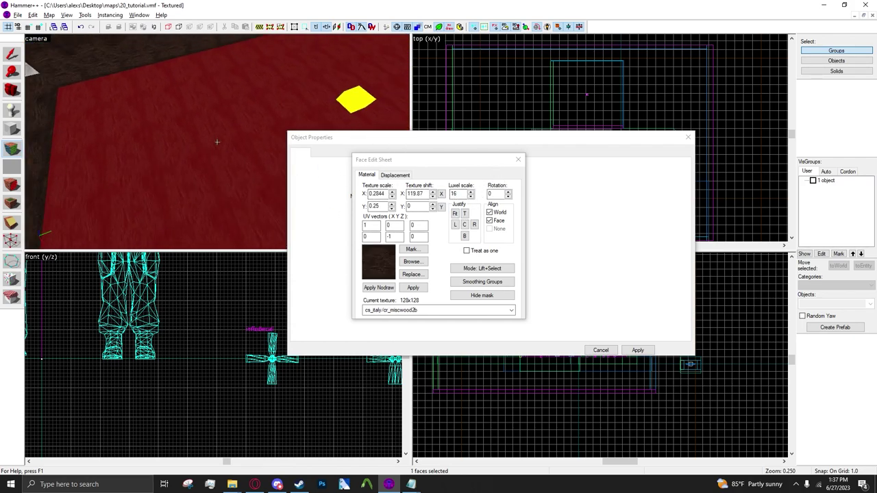
click(471, 197)
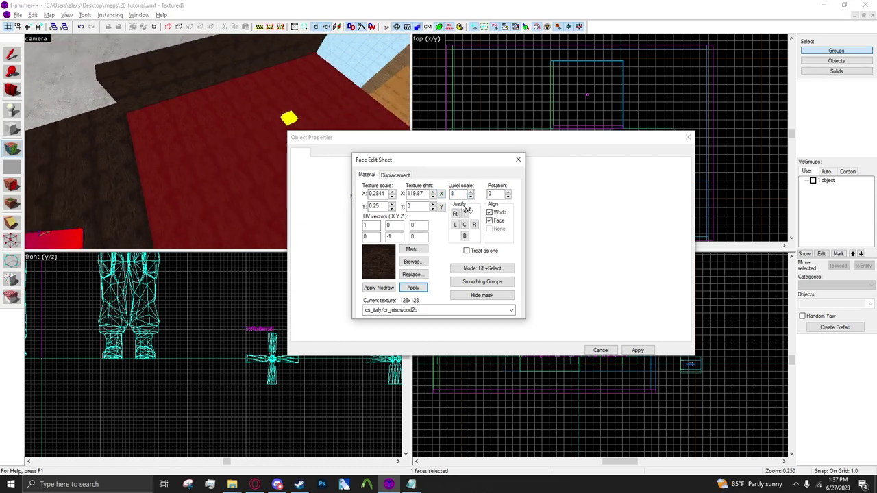
key(BackSpace)
text(12)
click(518, 159)
Reselect the prop_static and set its Lightmap Resolution X and Y to 128
click(286, 119)
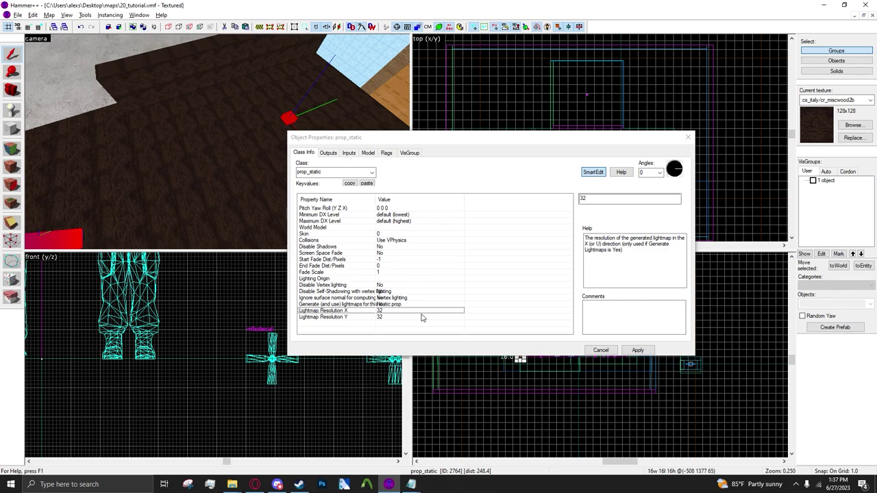
click(596, 203)
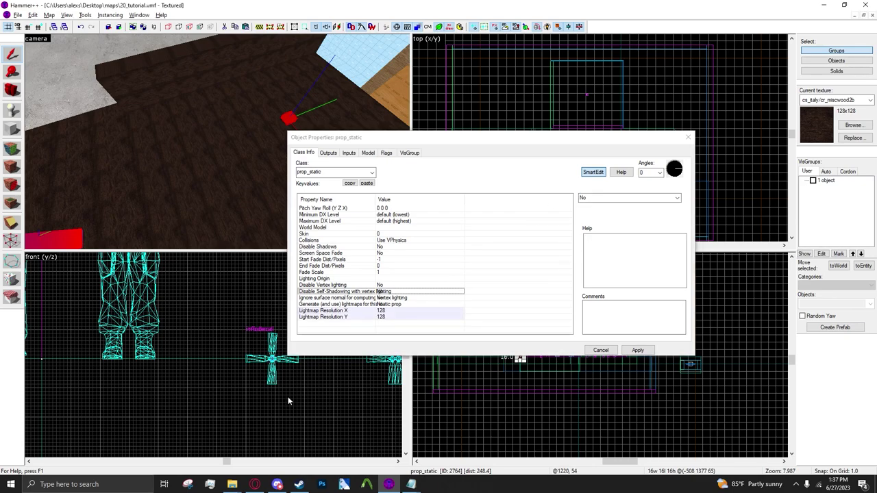
Widen the prop's properties dialog and name column, and check Disable Self-Shadowing with vertex lighting and World Model
drag(289, 320, 235, 320)
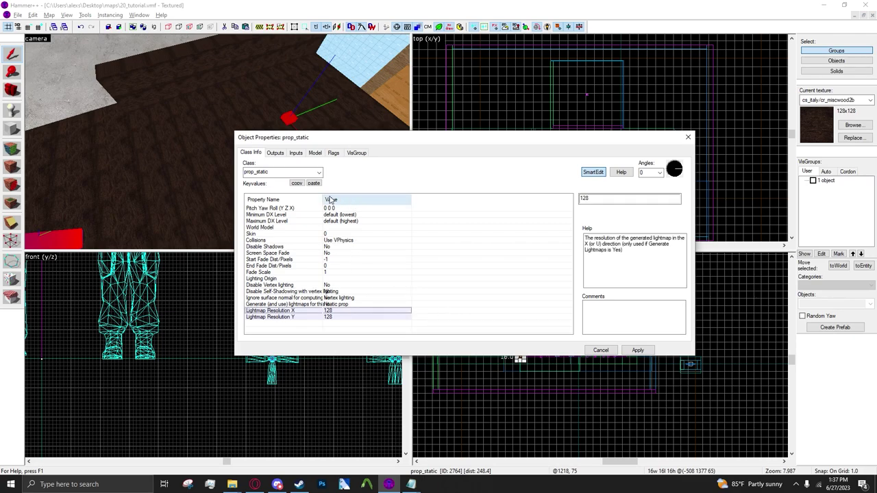
drag(321, 199, 359, 208)
click(449, 291)
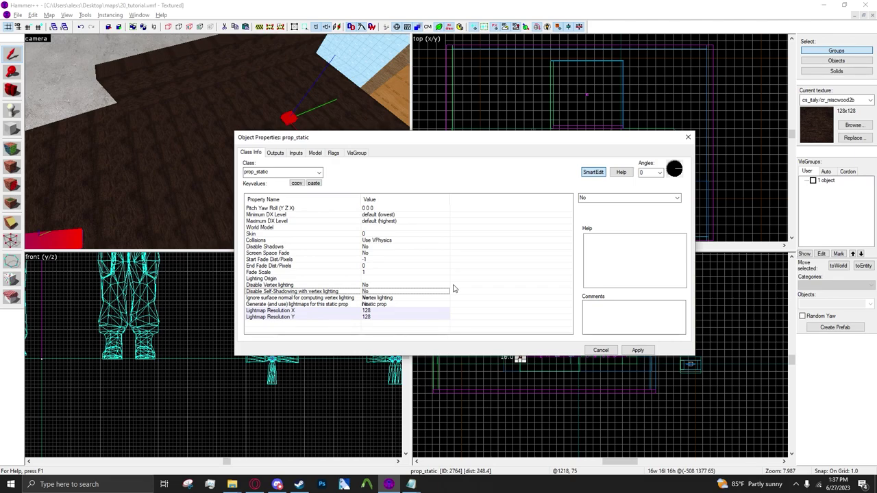
click(348, 227)
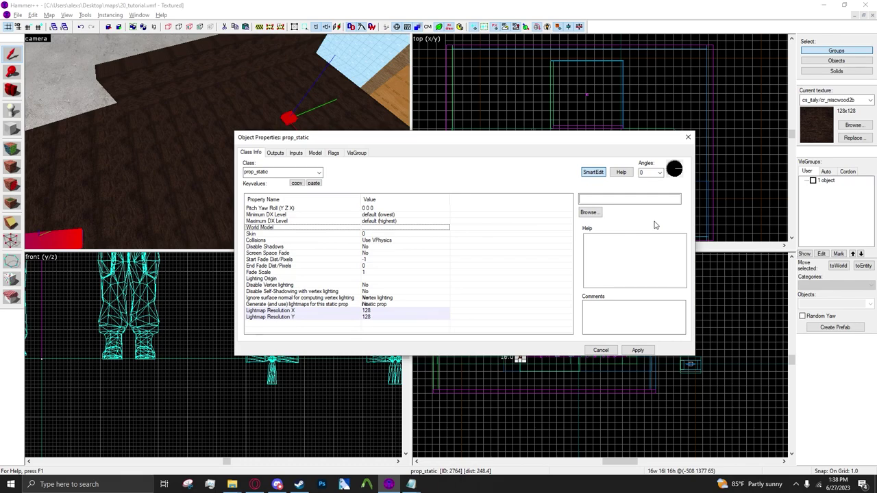
key(z)
key(w)
key(z)
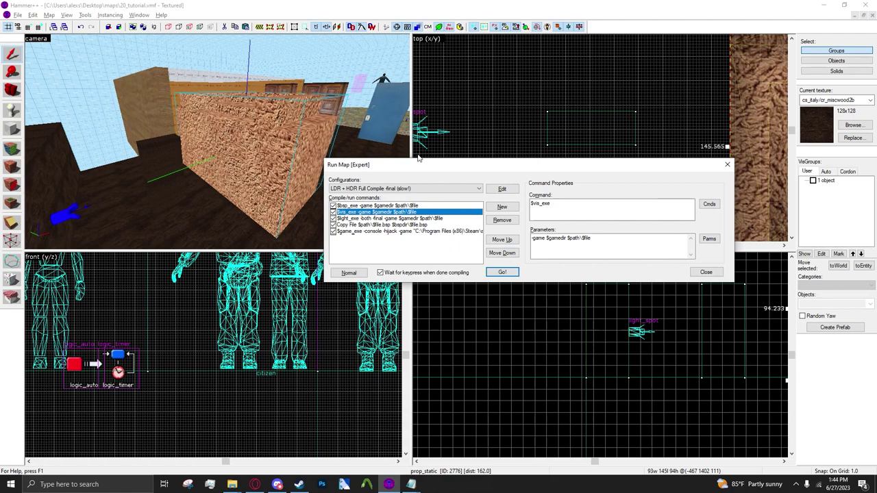
Add -staticproplighting to the parameters of the $light_exe command in the LDR + HDR Full Compile configuration
click(370, 231)
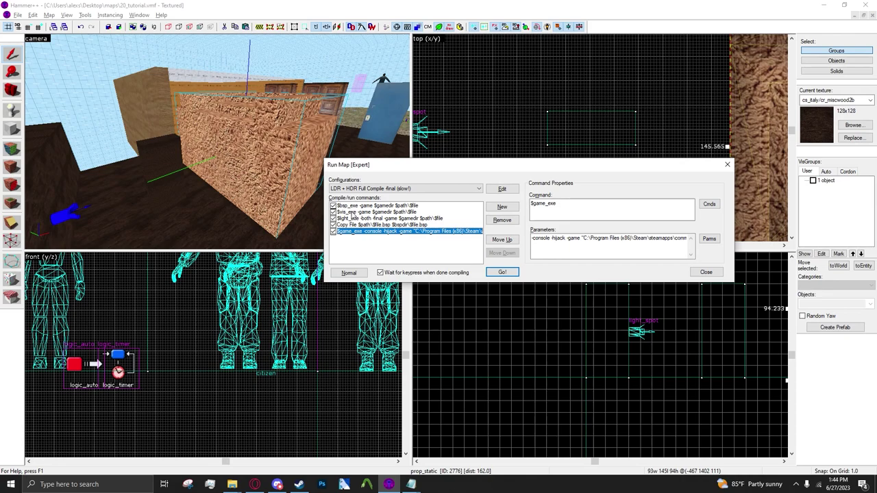
click(353, 217)
click(630, 240)
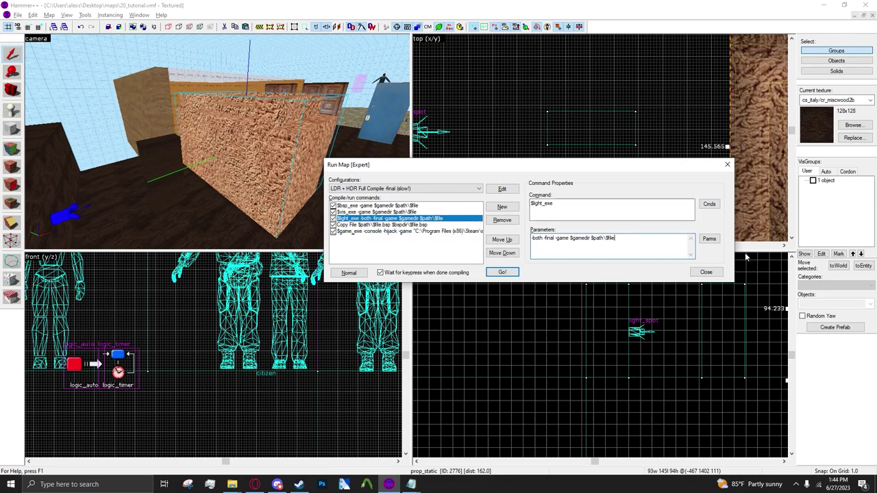
text(-staticproplighting)
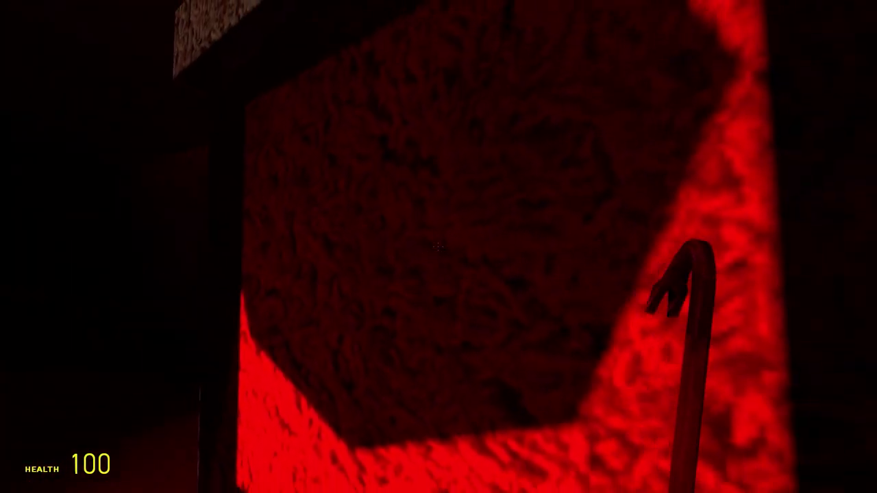
After viewing the lit surfaces in Garry's Mod, switch to tiles_01.vmt in Notepad, set $phongexponent to 1 and save it
key(s)
key(w)
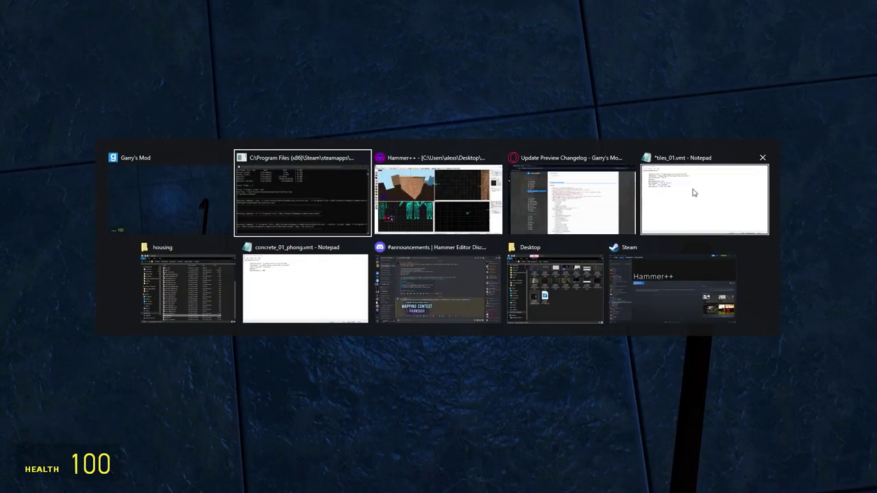
click(682, 192)
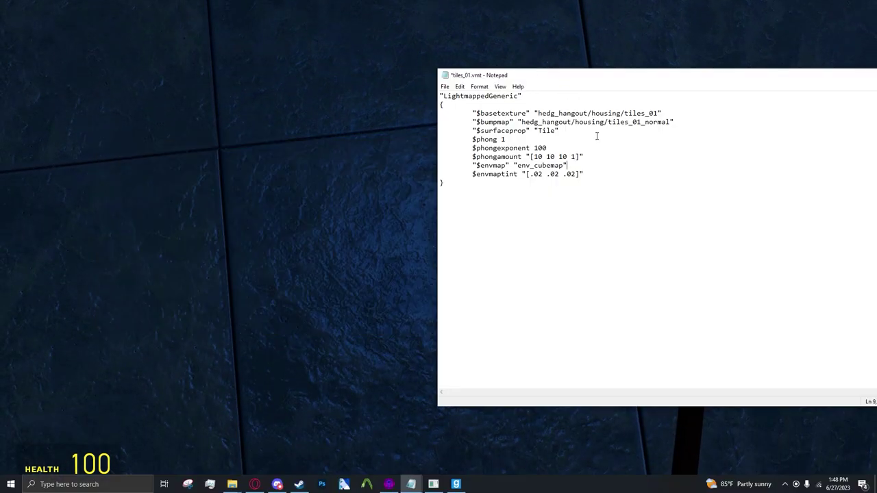
drag(566, 81, 697, 124)
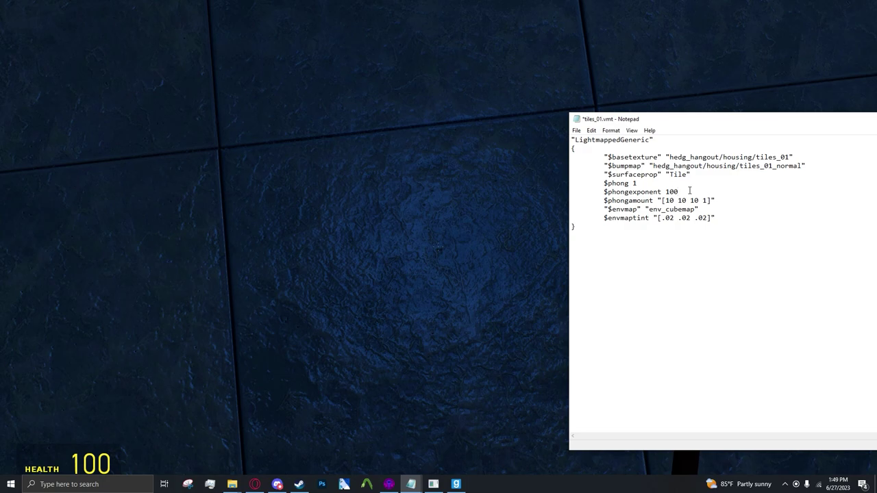
key(ctrl+s)
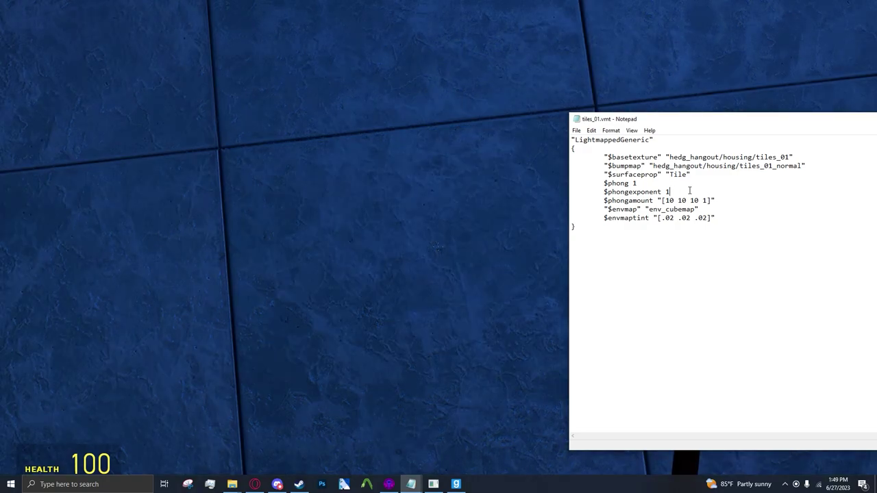
Inspect the tile floor in Garry's Mod, set $phongexponent to 10 in tiles_01.vmt, and return to the game to compare
key(alt+Tab)
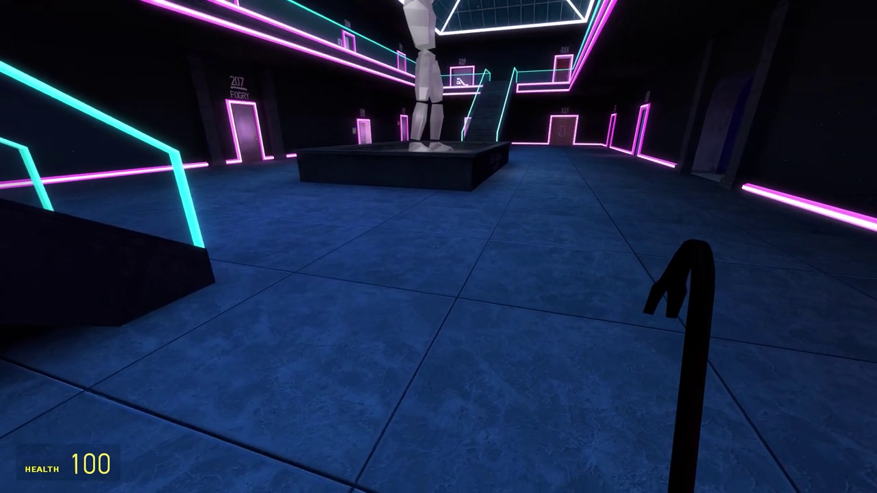
key(alt+Tab)
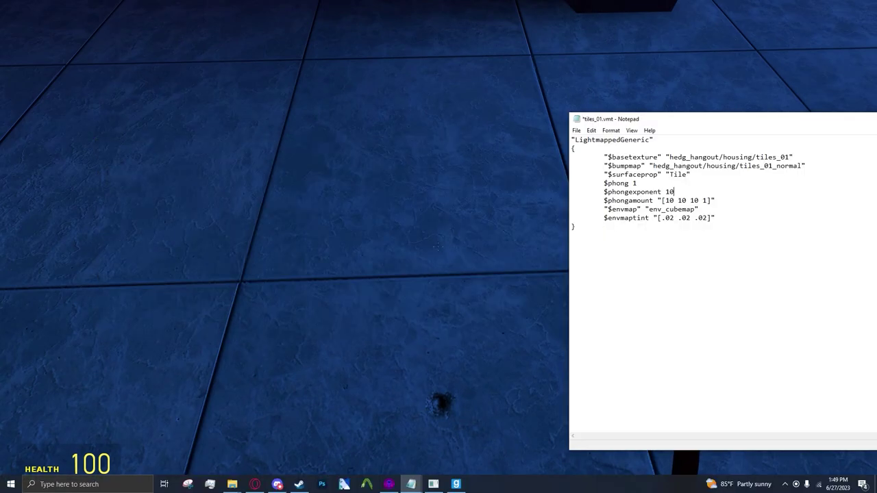
key(alt+Tab)
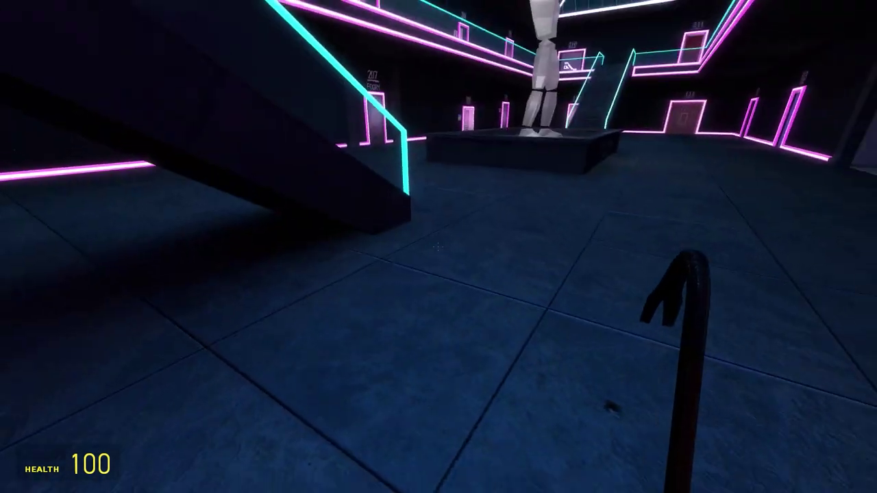
Set $phongexponent to 100 in tiles_01.vmt, check the tile floor in Garry's Mod, and switch back to Notepad
key(alt+Tab)
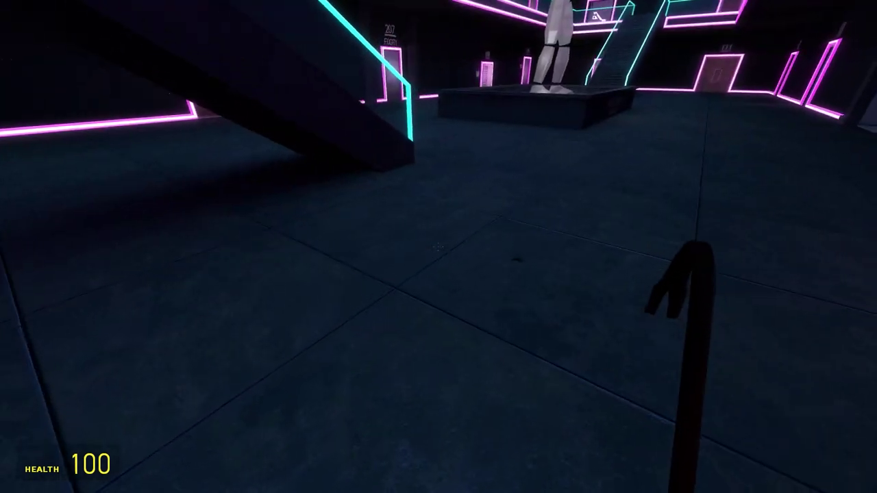
key(alt+Tab)
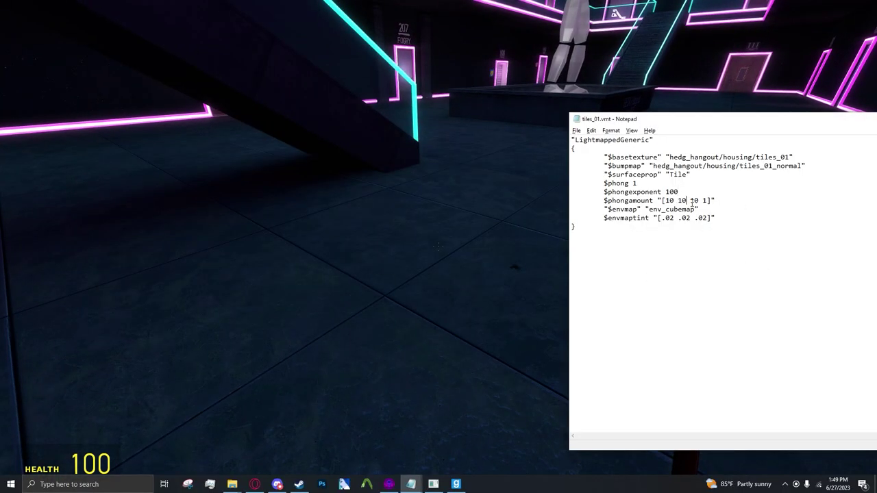
Try different $phongamount values in tiles_01.vmt and switch to Garry's Mod to compare the tile floor
key(BackSpace)
text(1)
key(Left)
key(BackSpace)
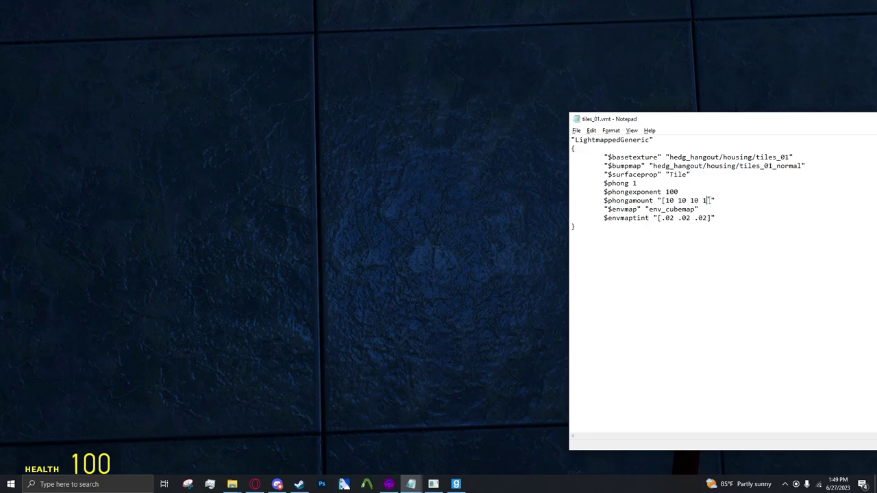
key(alt+Tab)
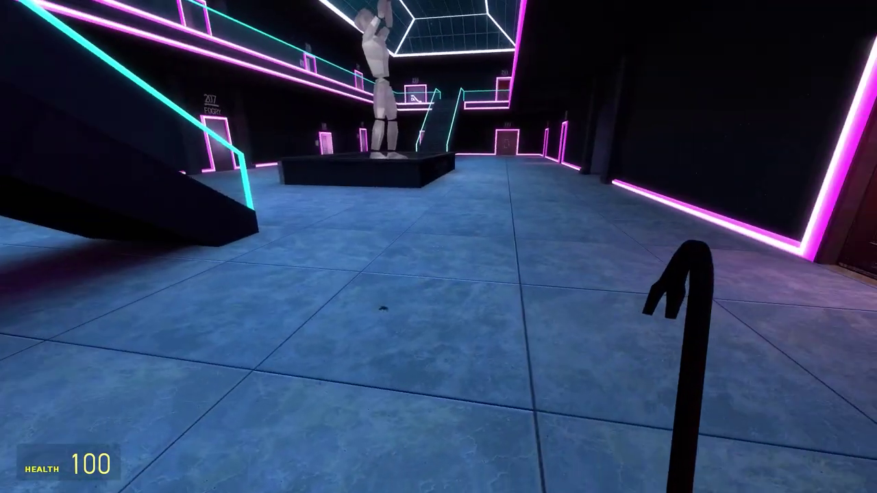
Alternate between Notepad and Garry's Mod to compare the floor's brightness, and restore $phongamount to "[10 10 10 1]" in tiles_01.vmt
key(alt+Tab)
key(alt+Tab)
key(alt+Tab)
key(BackSpace)
key(alt+Tab)
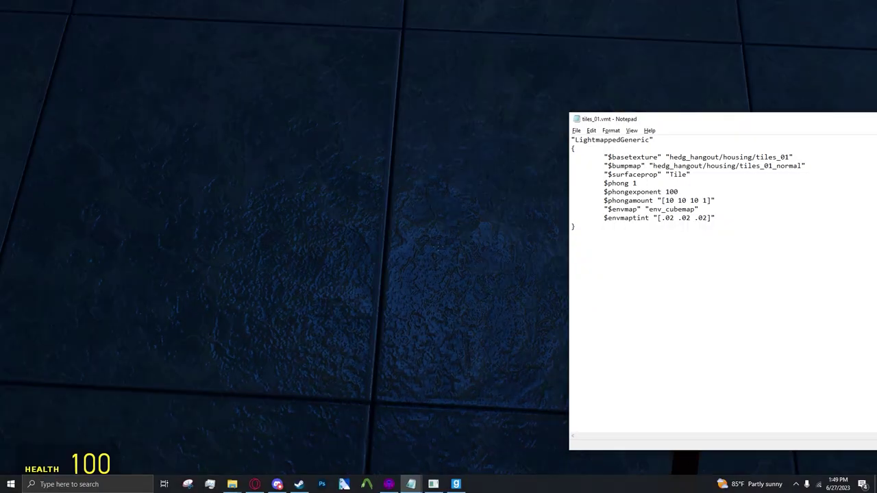
Return to Garry's Mod and walk along the bar counter to examine the phong highlights on the wooden floor
key(alt+Tab)
key(alt+Tab)
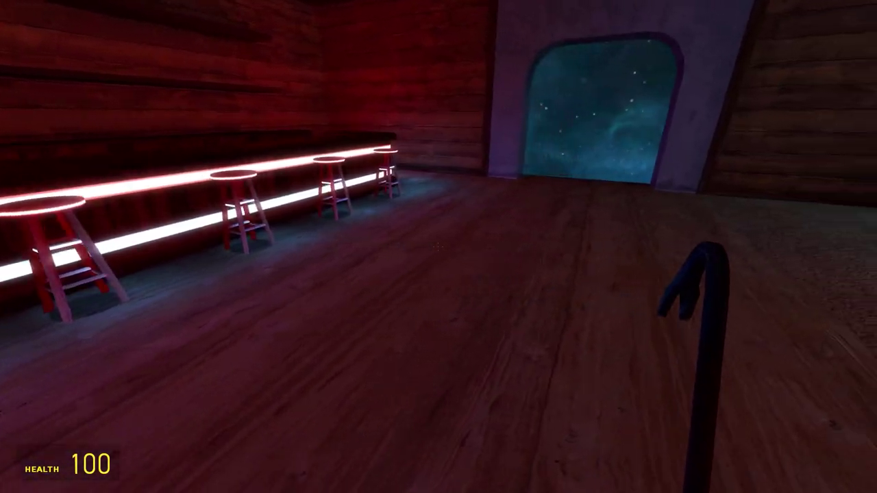
key(w)
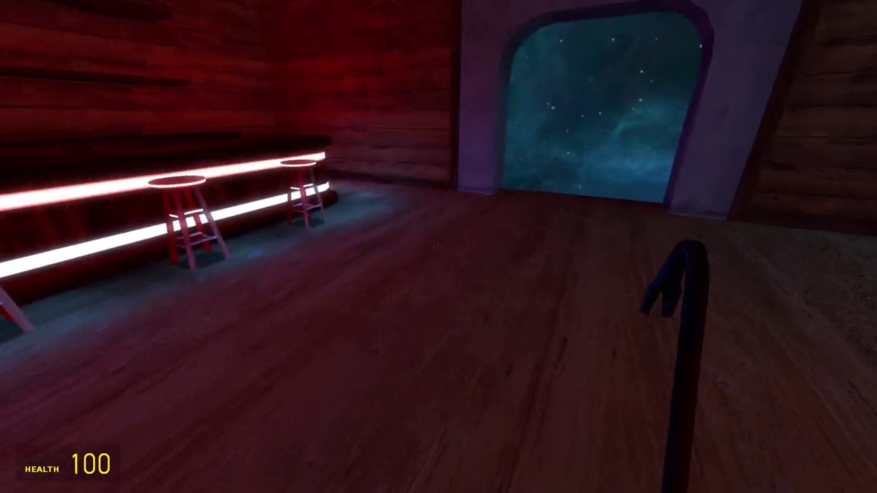
key(d)
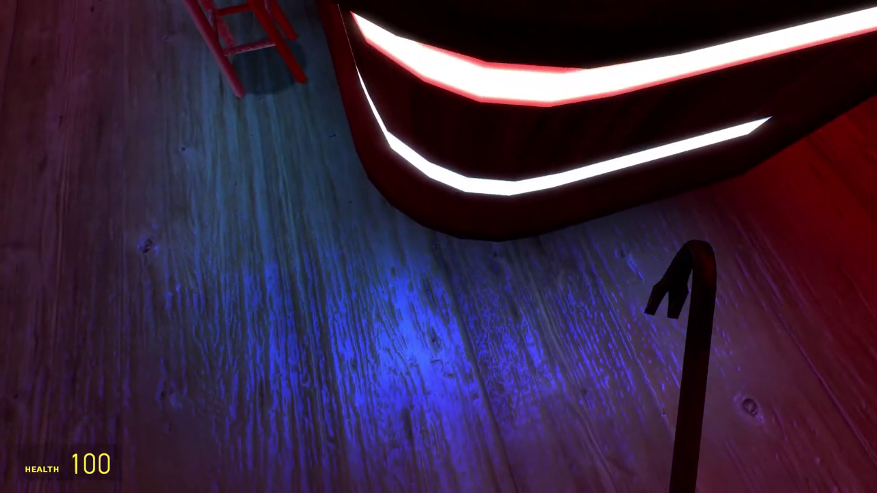